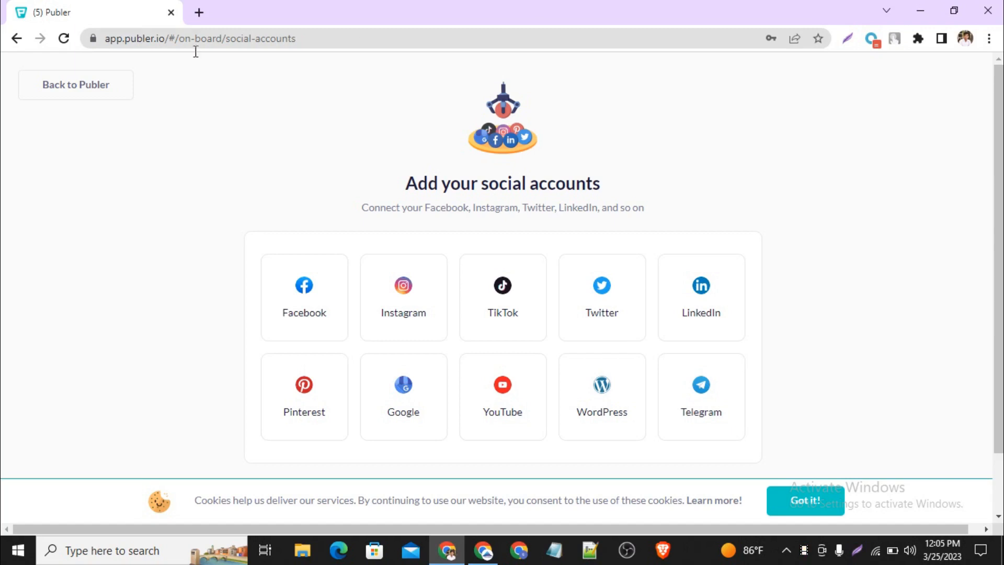
left_click_drag(165, 38, 126, 42)
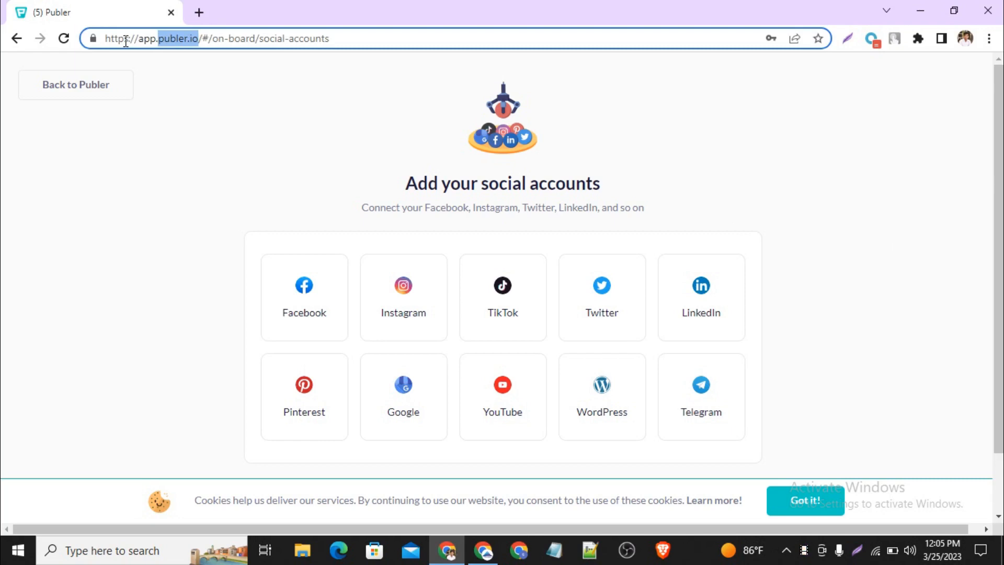
left_click(500, 95)
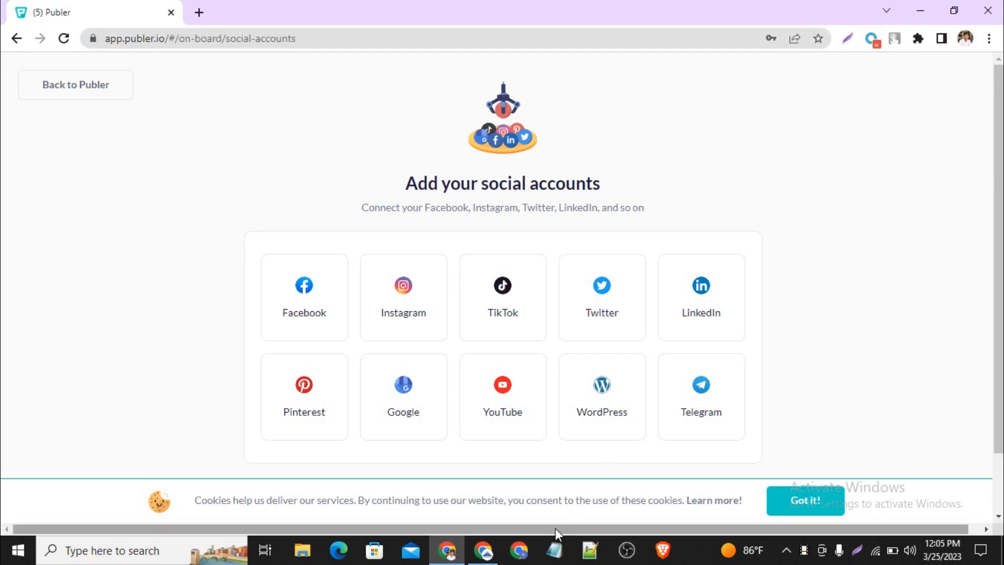
Step: Open publer.io in a new tab of the other Chrome window and dismiss the Google sign-in prompt
left_click(482, 550)
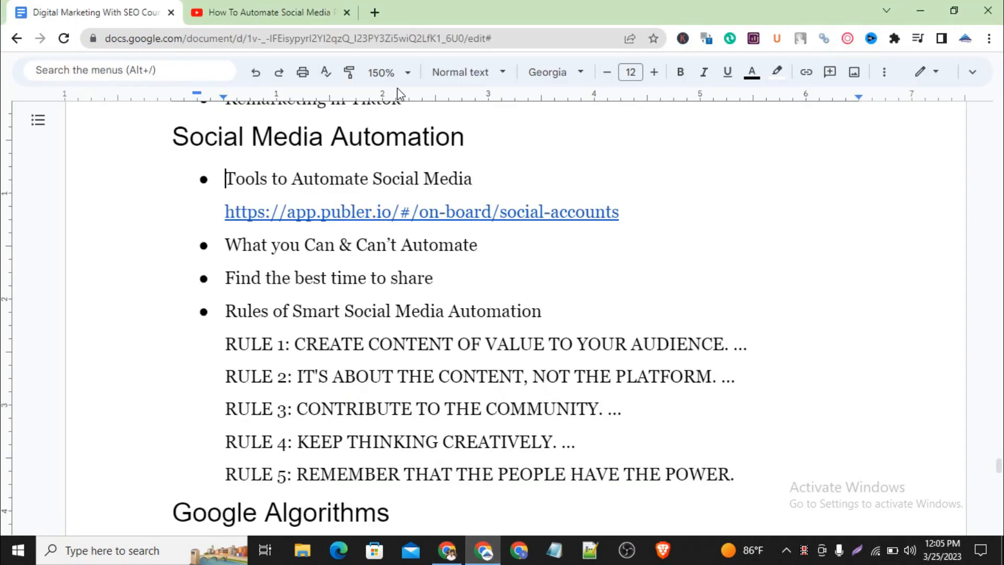
left_click(378, 13)
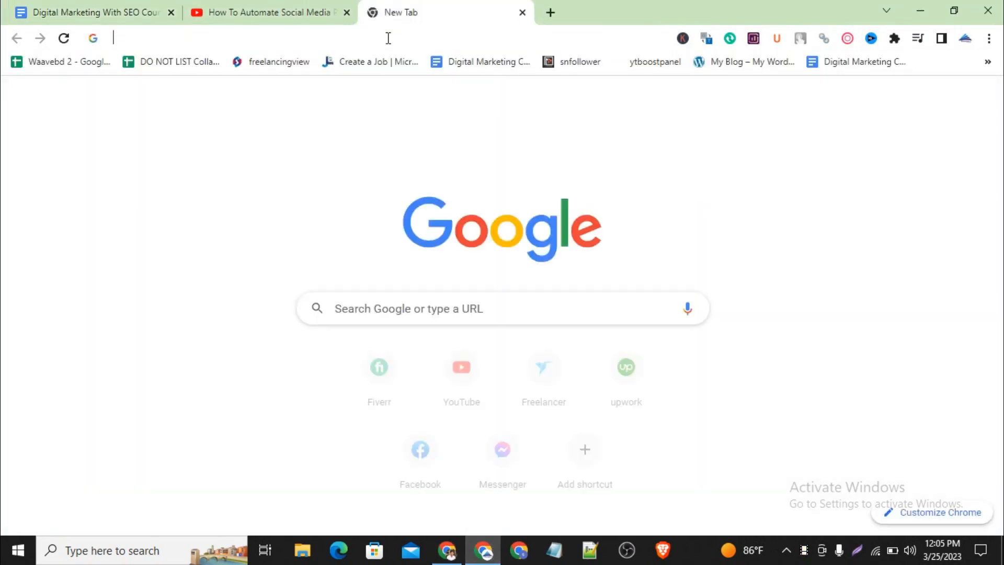
left_click(389, 38)
type("publer.io")
key("Return")
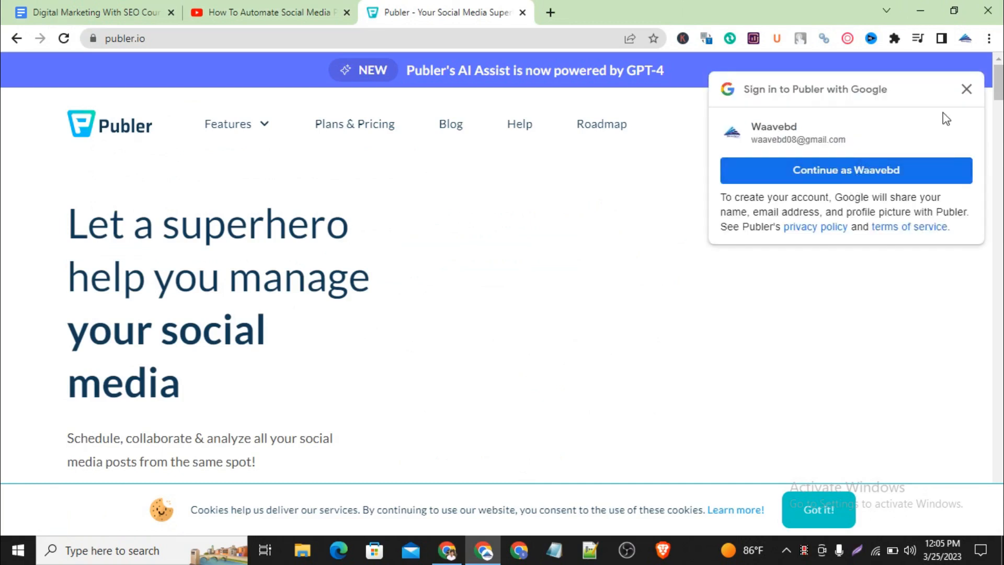
left_click(966, 99)
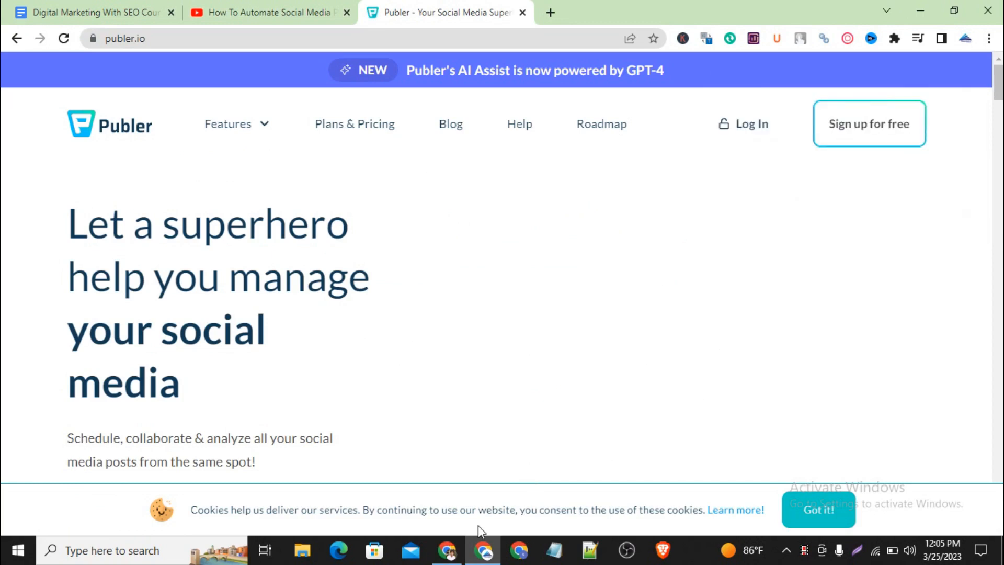
Step: Return to the Publer social accounts setup, choose to add a Facebook Page, log in to Facebook and continue with the signed-in profile
left_click(448, 556)
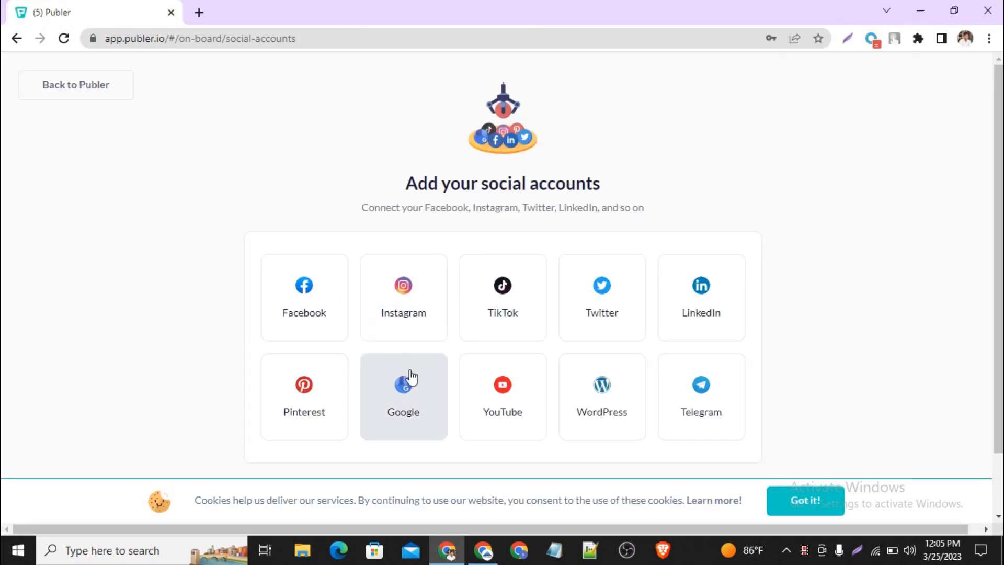
scroll(587, 304, "down", 2)
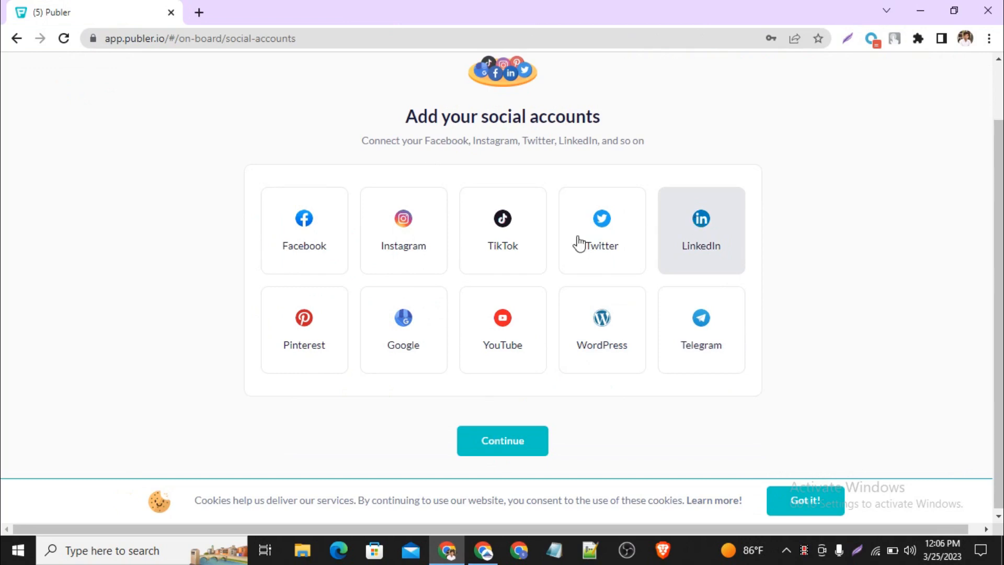
left_click(320, 244)
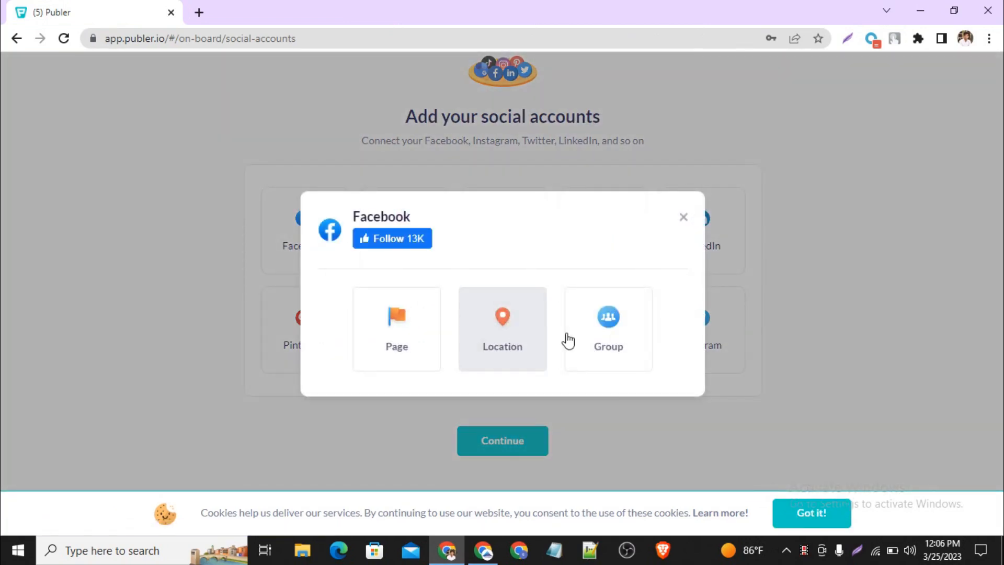
left_click(419, 341)
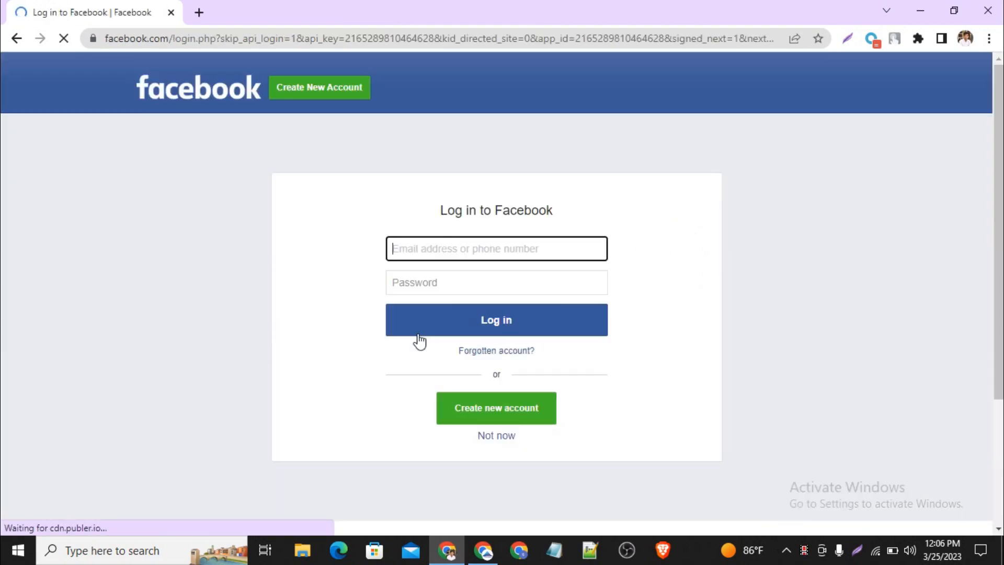
left_click(505, 328)
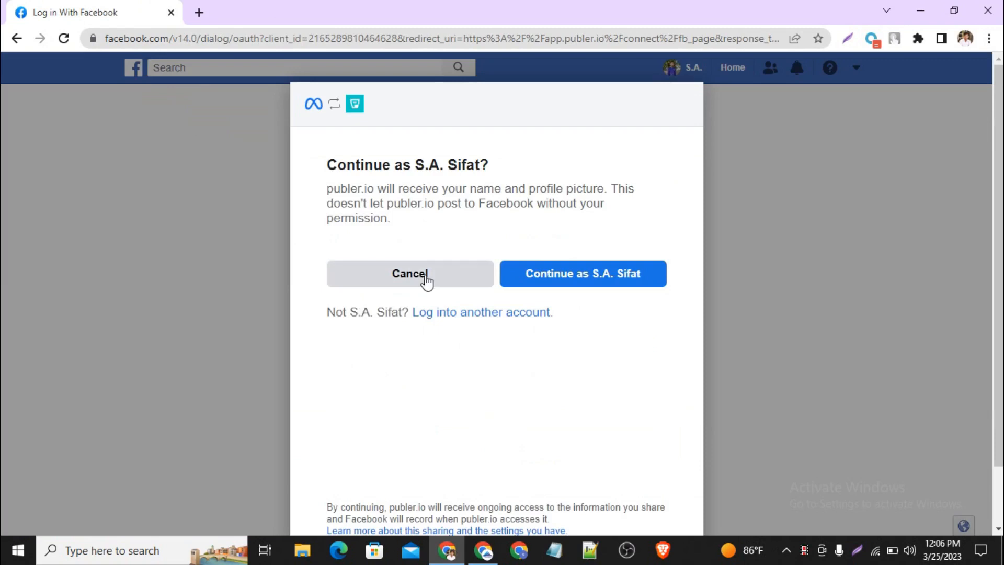
left_click(629, 285)
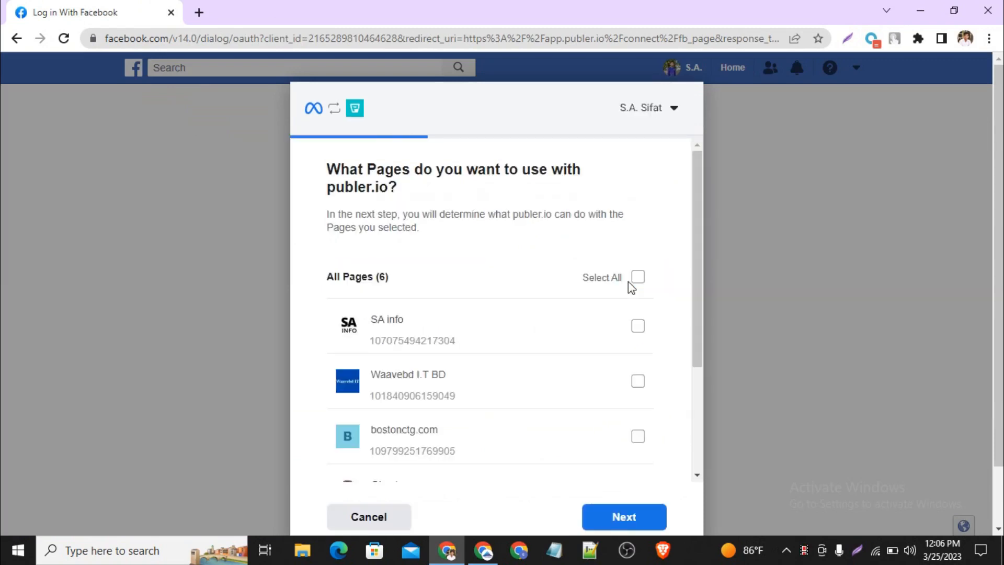
Step: Select the Waavebd I.T BD and SA info Pages for use with publer.io and proceed to the permissions
scroll(570, 390, "down", 1)
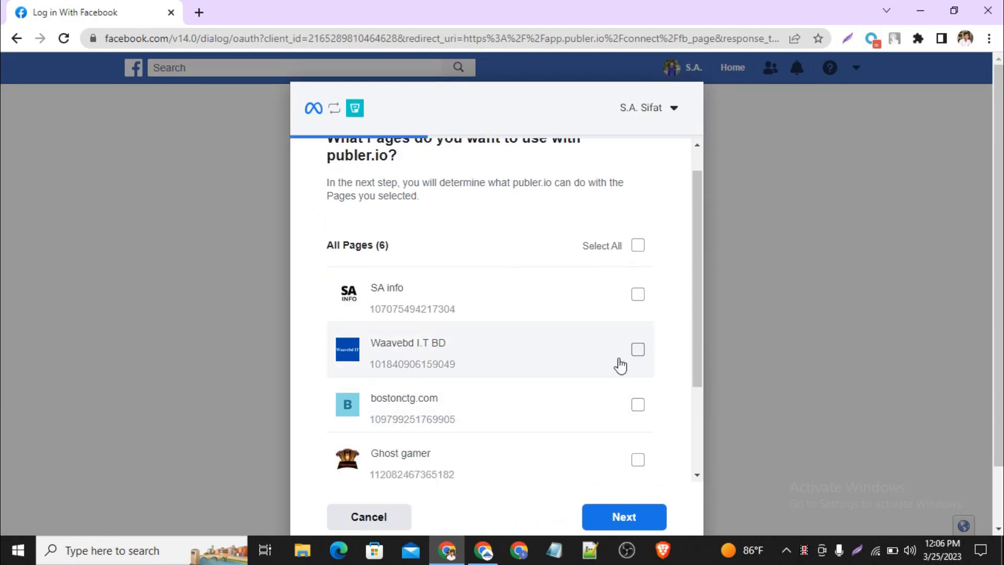
left_click(638, 349)
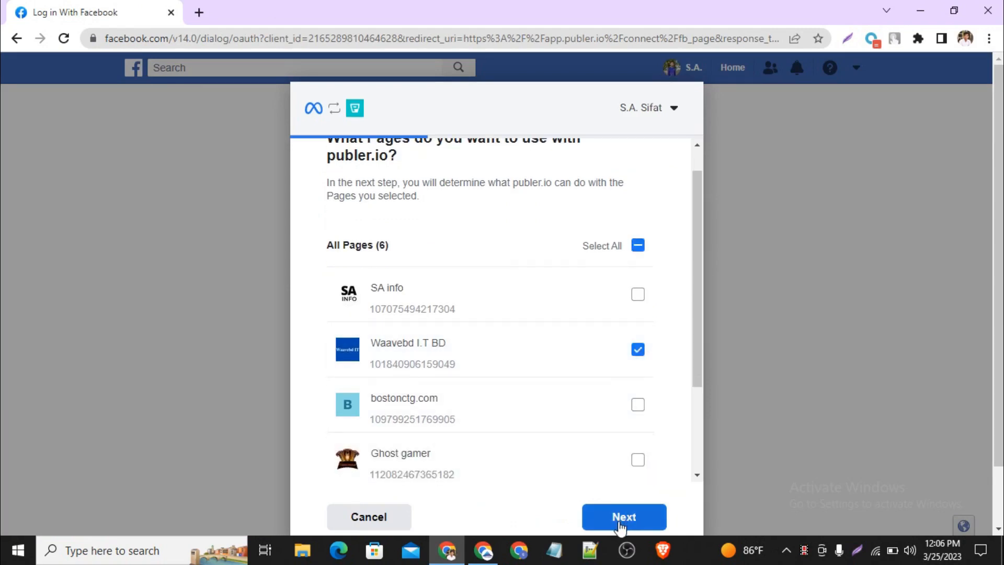
scroll(611, 446, "down", 3)
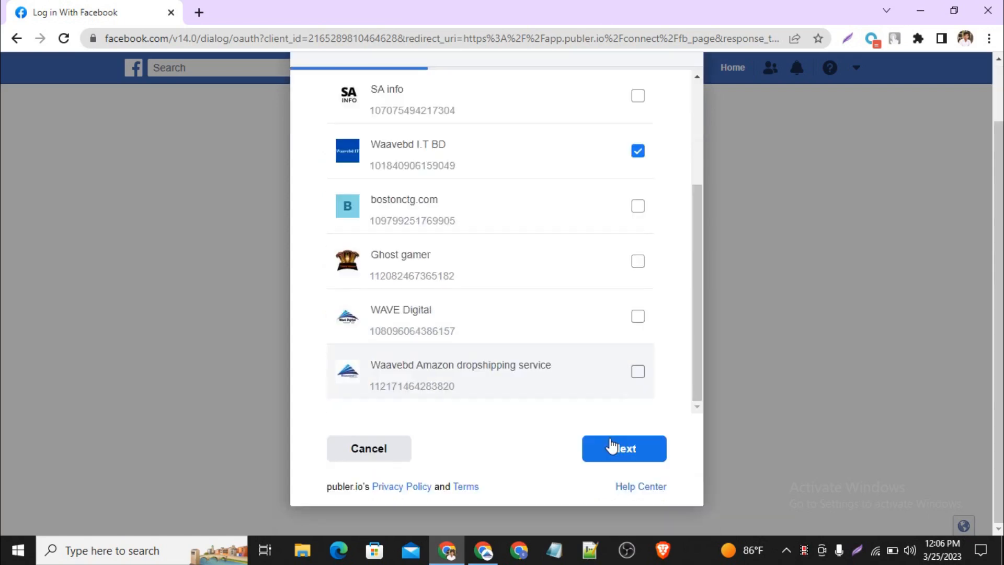
scroll(611, 445, "up", 2)
scroll(581, 370, "up", 2)
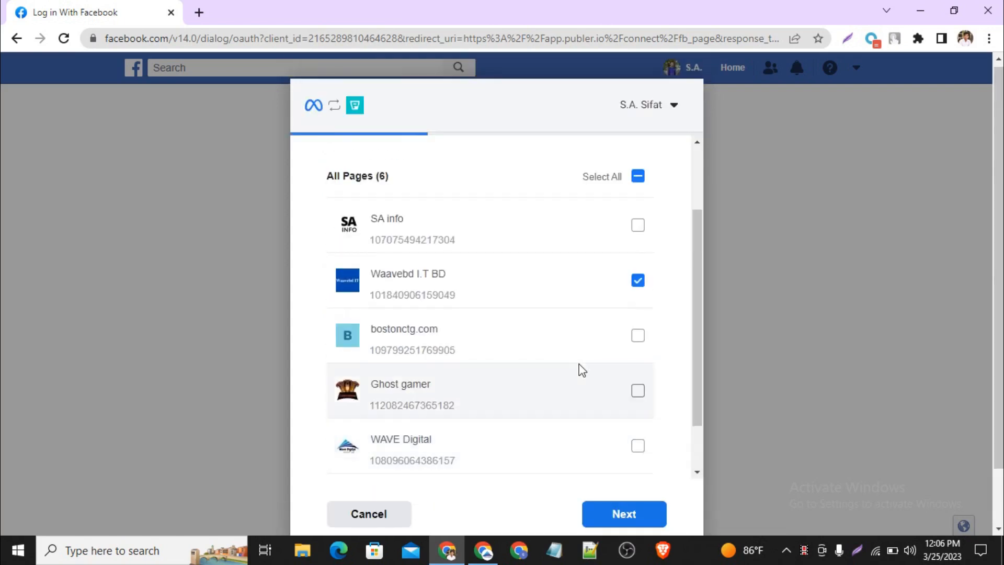
left_click(638, 229)
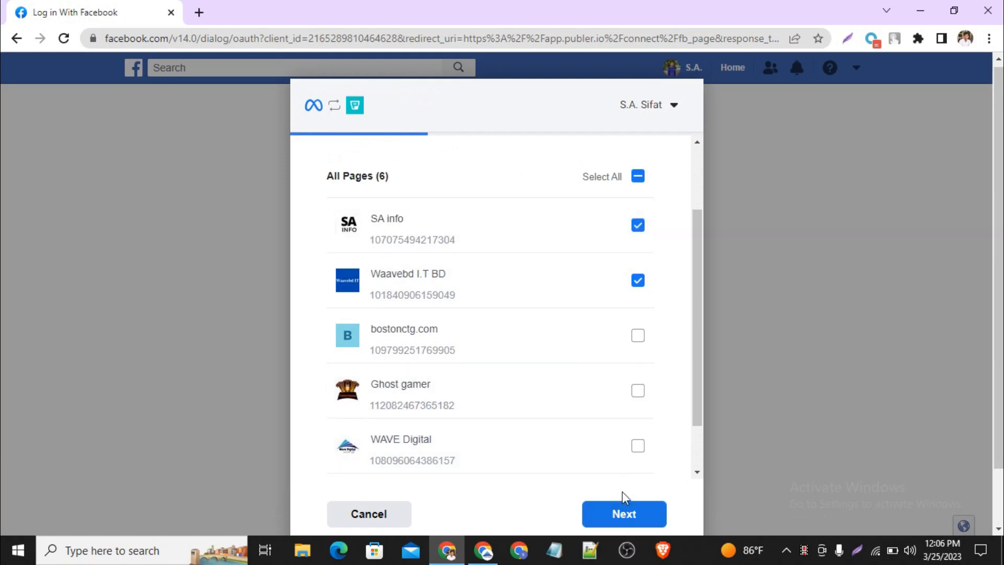
left_click(623, 517)
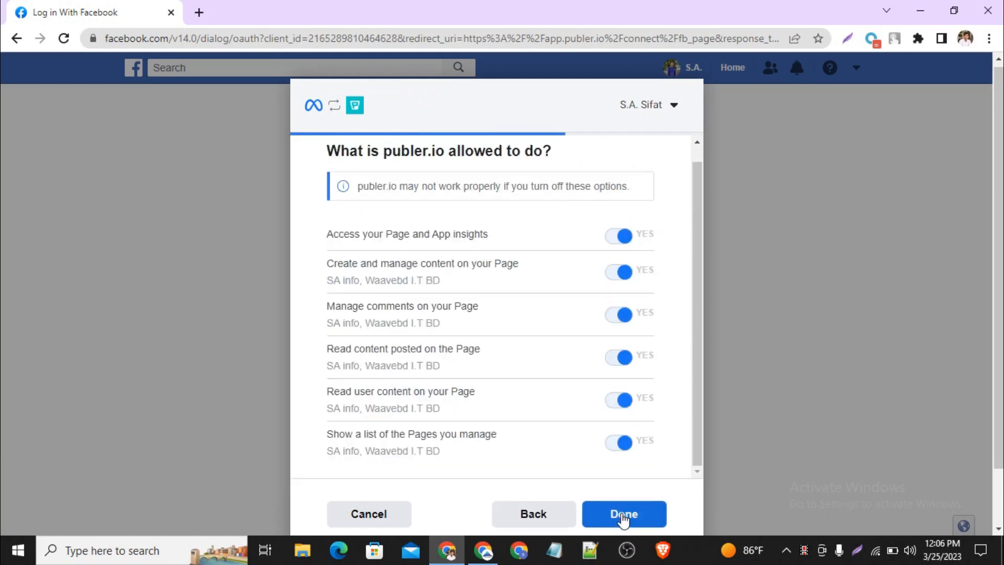
Step: Grant publer.io all listed Page permissions, finish linking Facebook and continue past the Page selection in Publer
left_click(623, 516)
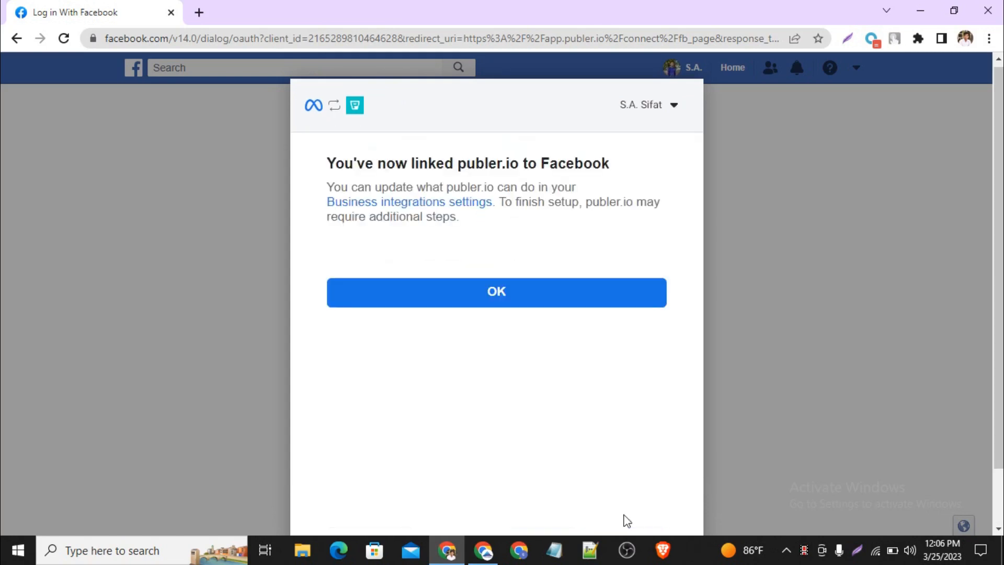
left_click(611, 303)
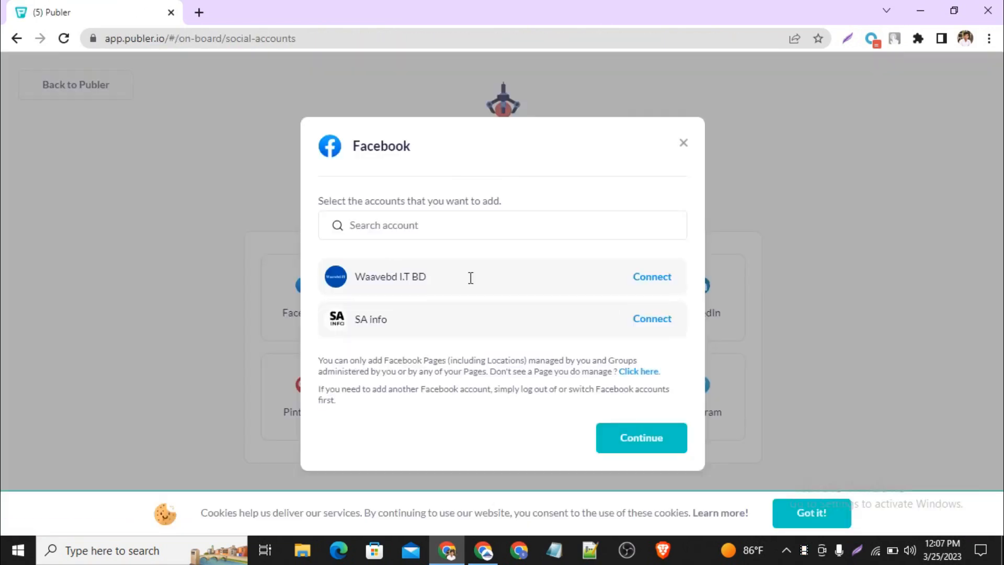
left_click(657, 445)
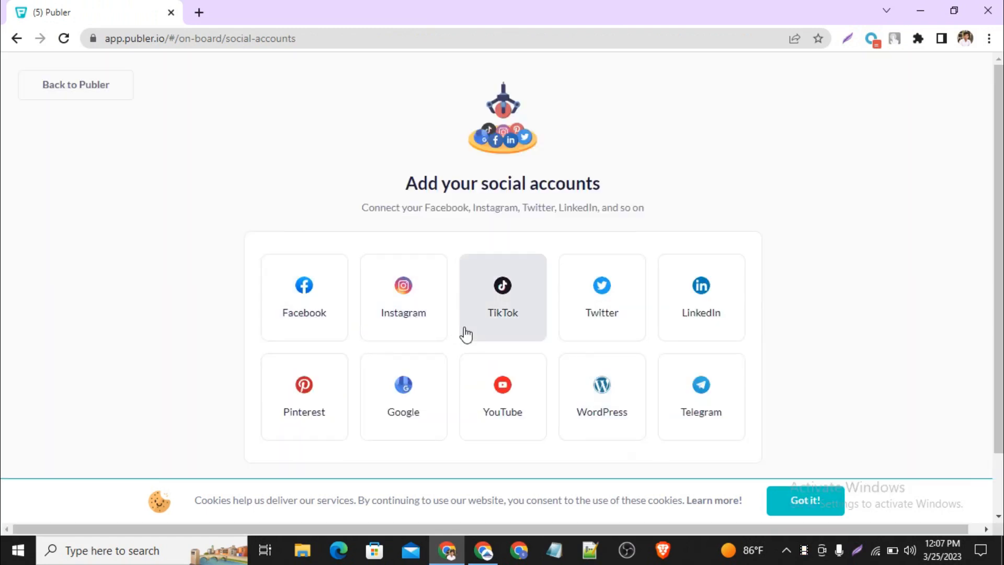
Step: Add a Twitter account to Publer by signing in to authorize access and continuing past the account selection
left_click(612, 315)
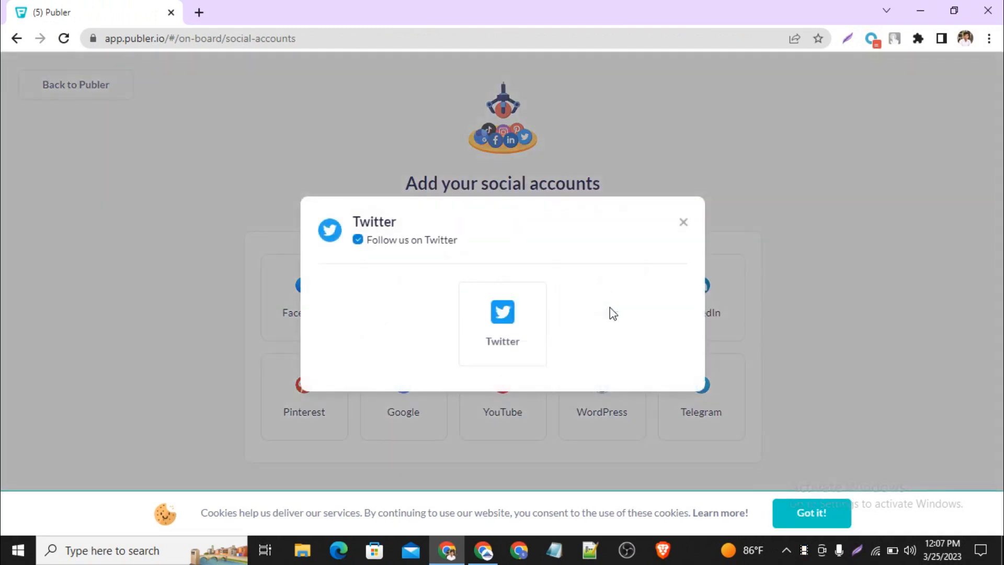
left_click(517, 333)
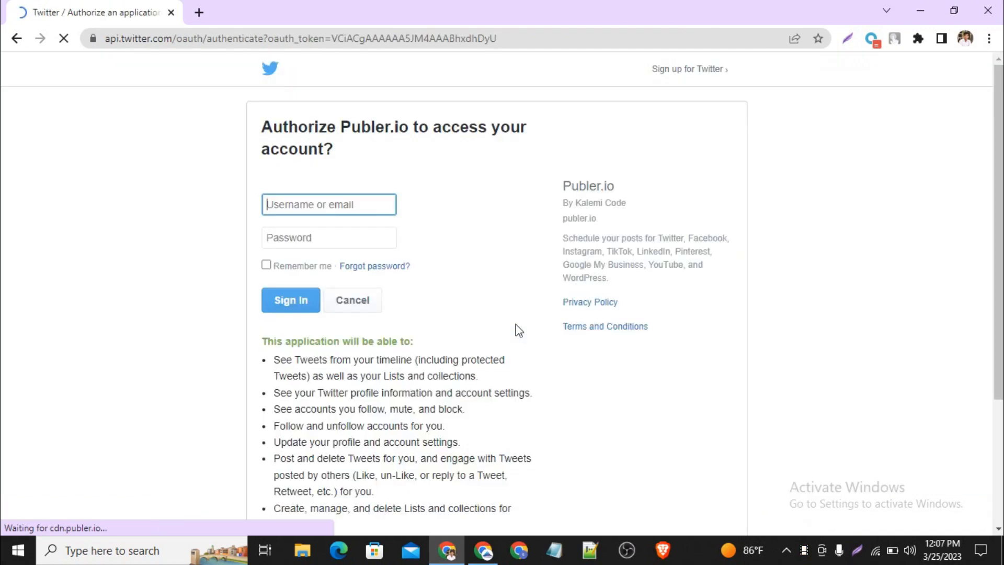
left_click(301, 305)
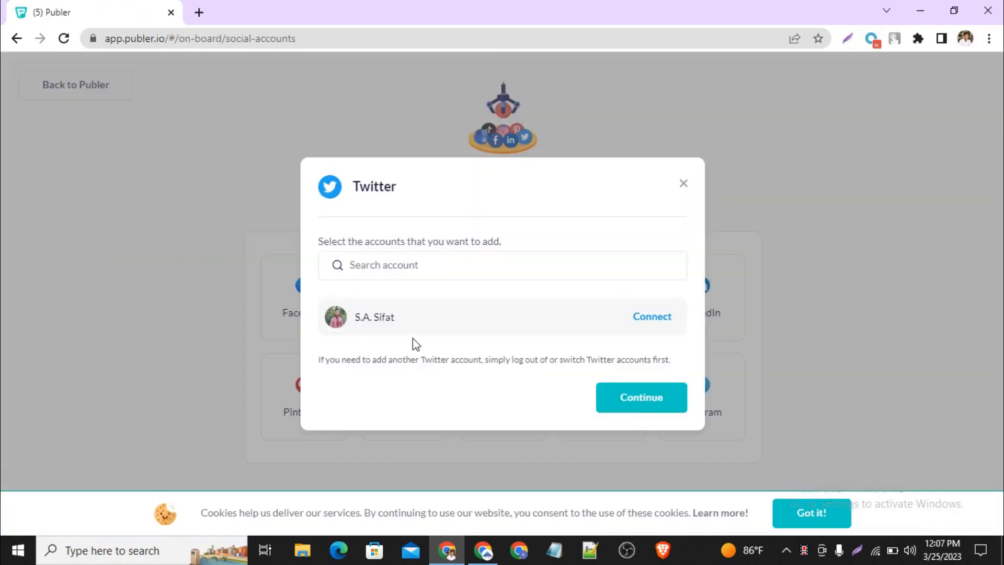
left_click(668, 413)
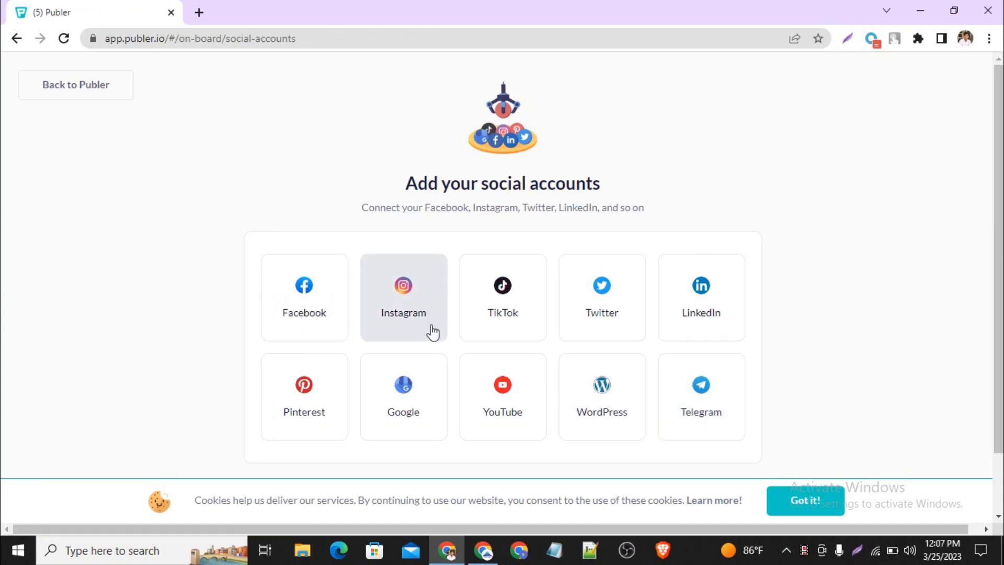
Step: Link a LinkedIn profile to Publer by signing in with the prefilled credentials and allowing the requested access, then continue past the account selection
left_click(702, 332)
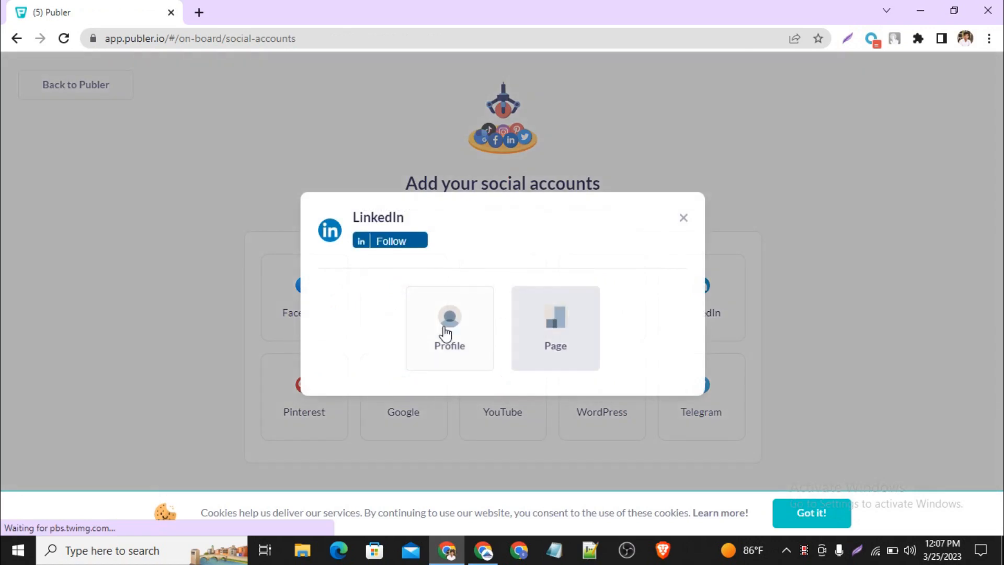
left_click(429, 346)
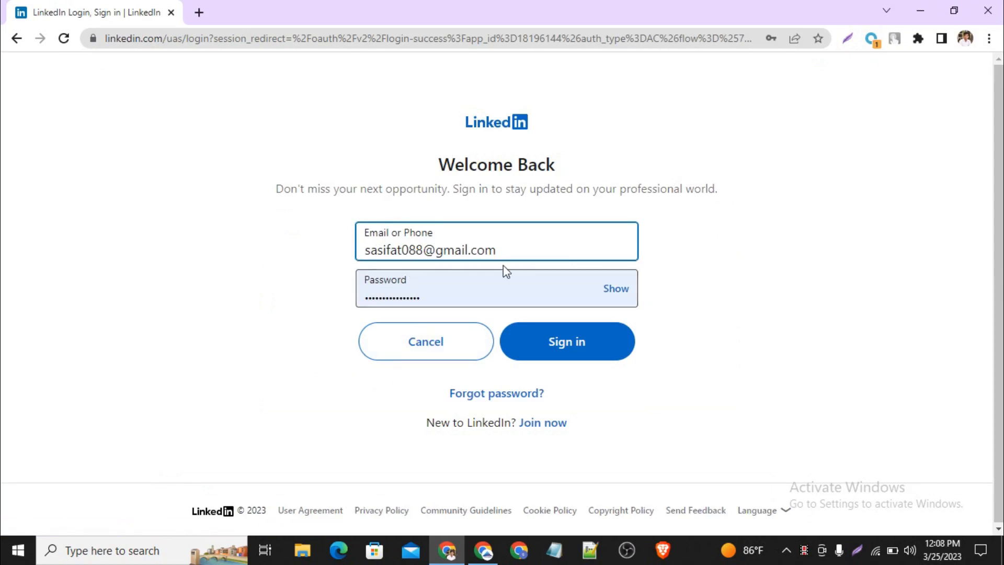
left_click(552, 347)
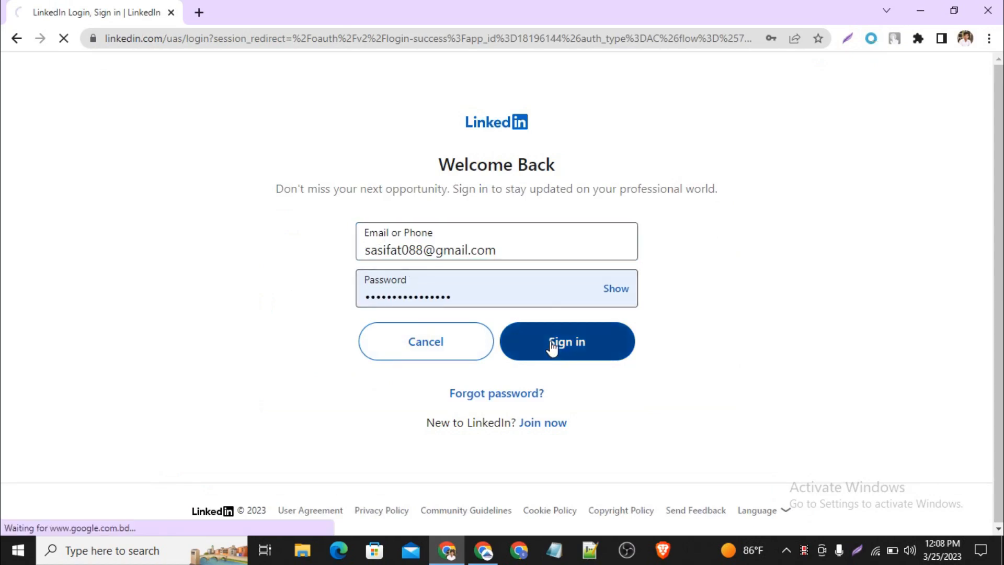
scroll(552, 347, "down", 1)
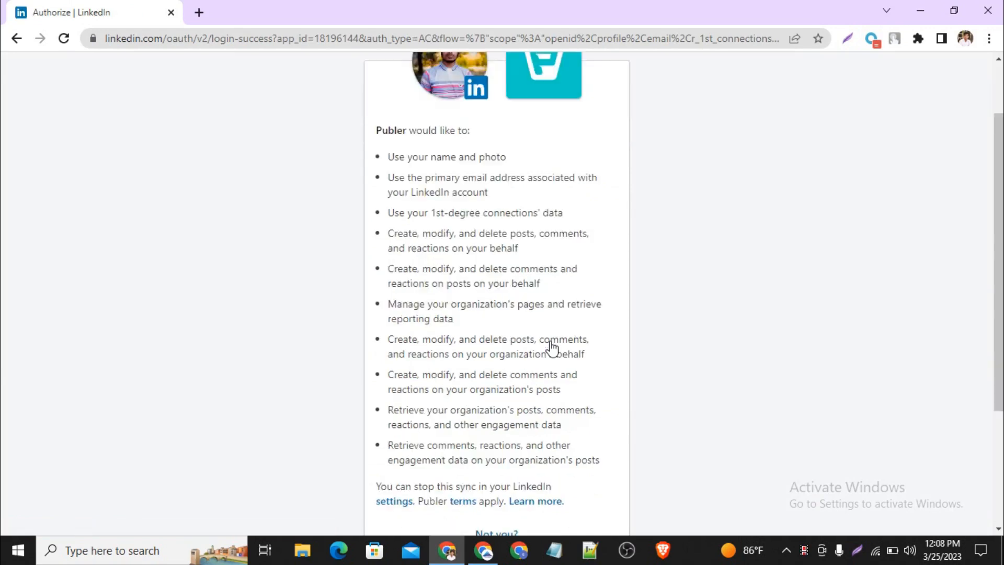
scroll(553, 347, "down", 3)
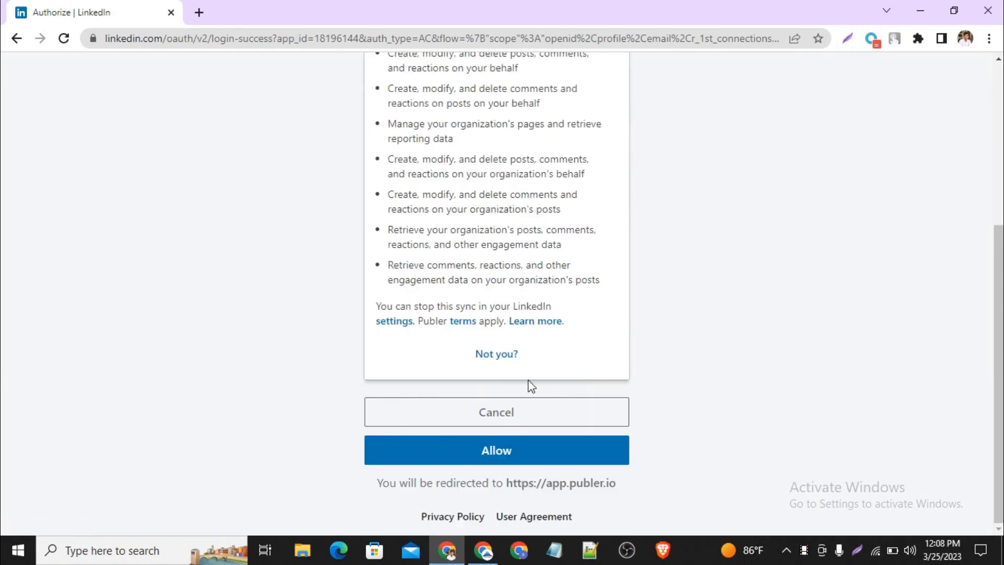
left_click(506, 456)
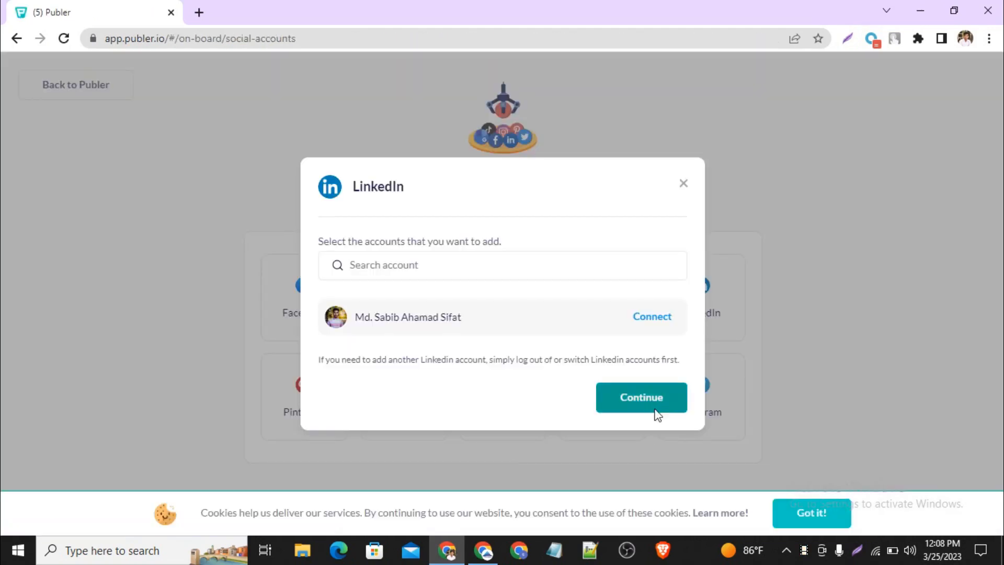
left_click(641, 398)
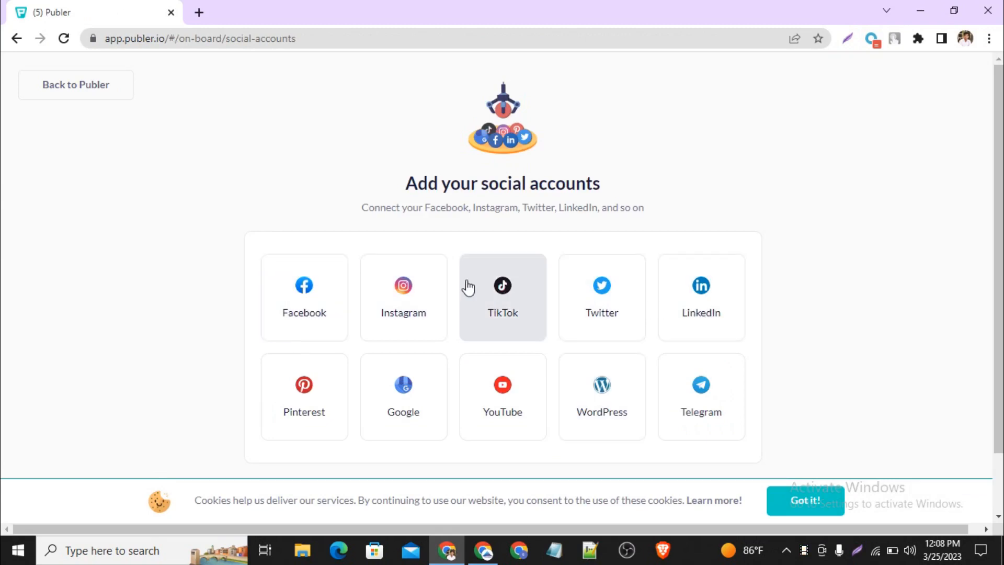
Step: Finish the social accounts setup and continue to Publer's post creation page
scroll(468, 287, "down", 2)
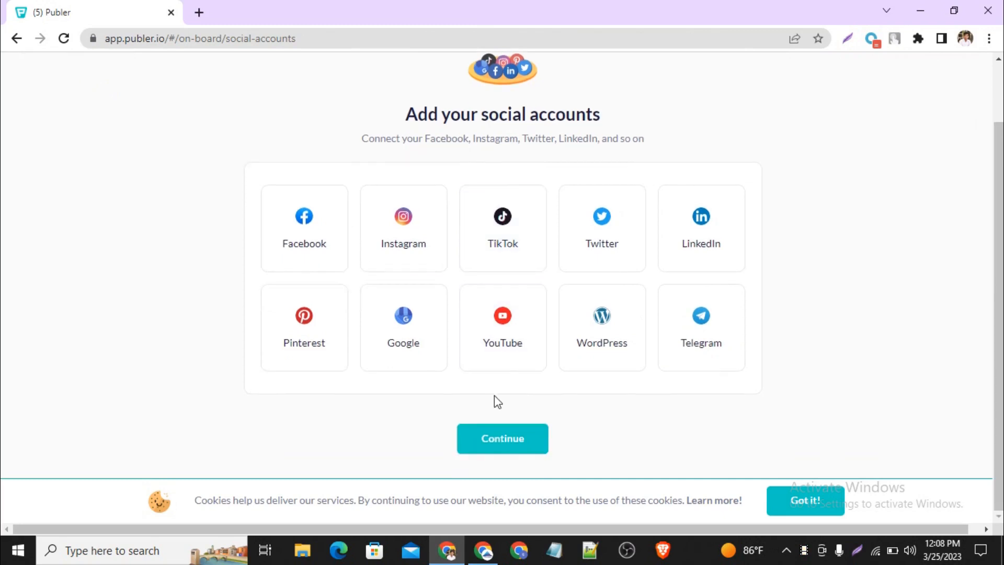
left_click(490, 445)
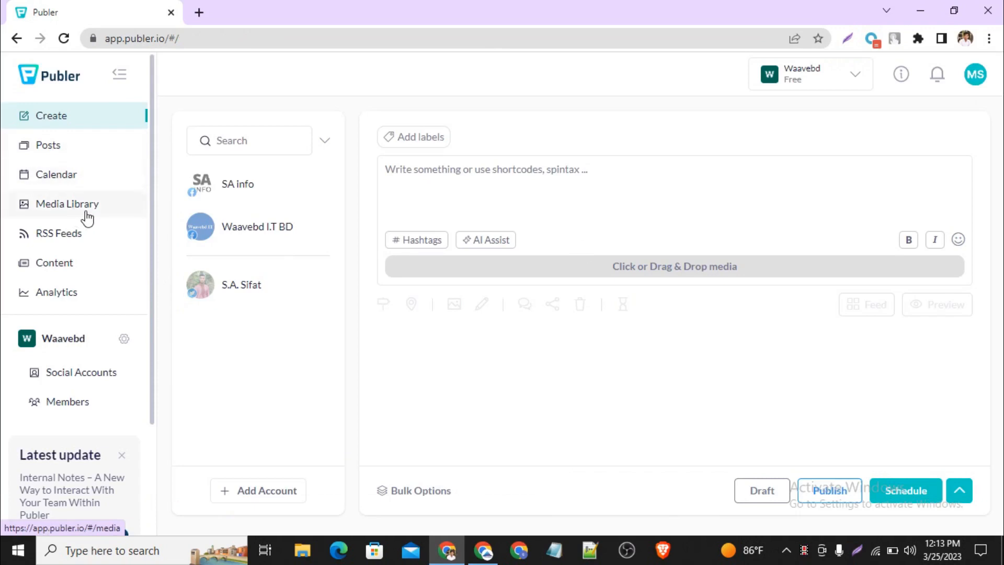
scroll(78, 400, "down", 3)
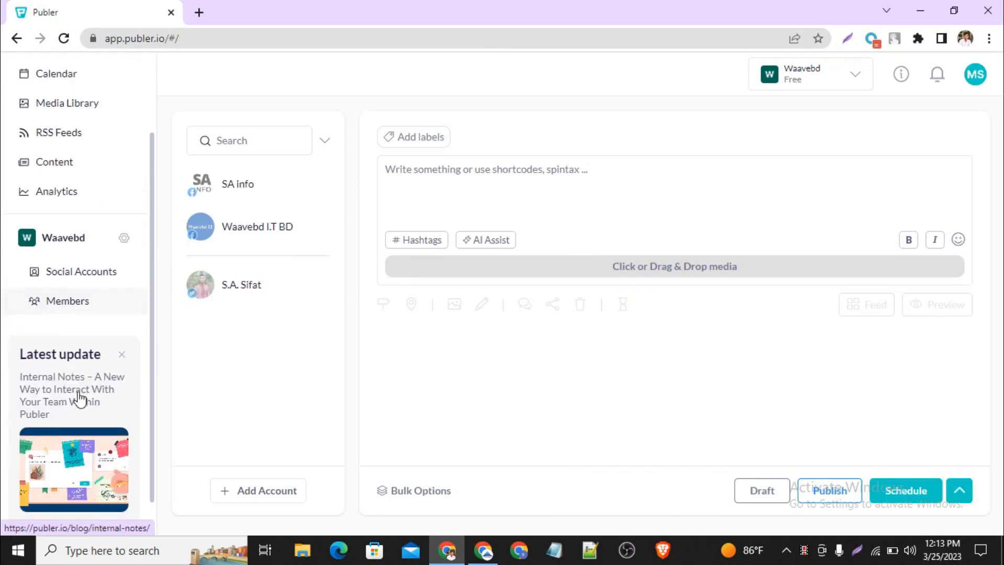
Step: Paste the copied definition beginning "SEO stands for 'Search Engine Optimization'" into the new post as its text
scroll(78, 400, "up", 3)
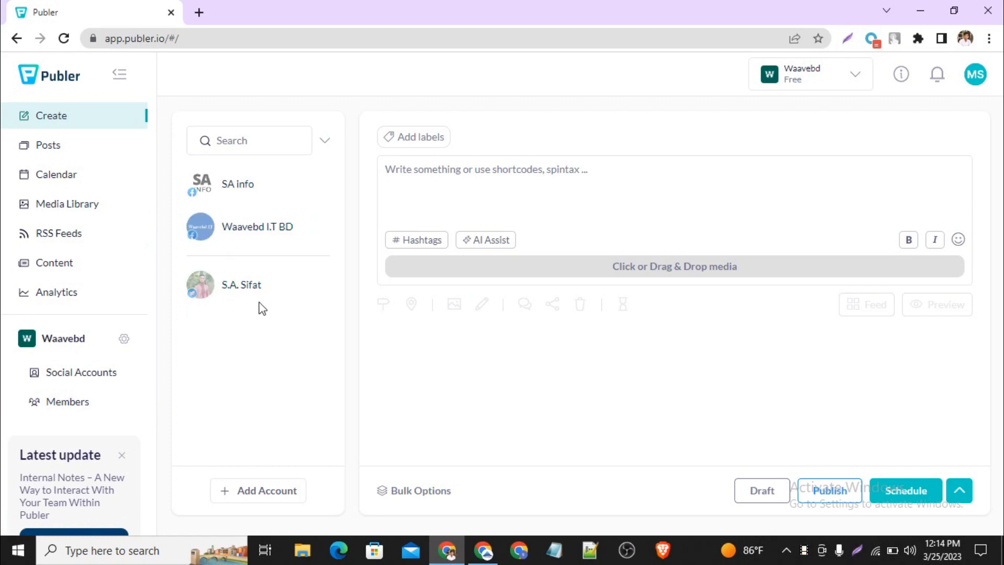
left_click(482, 199)
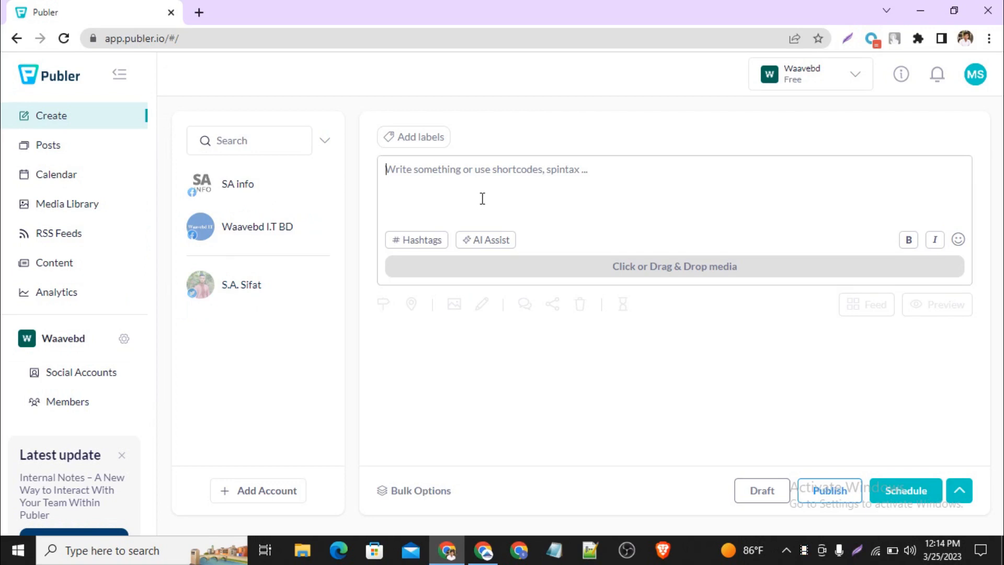
type("SEO stands for 'Search Engine Optimization', which is the process of getting traffic from free, organic, editorial, or natural search results in search engines.")
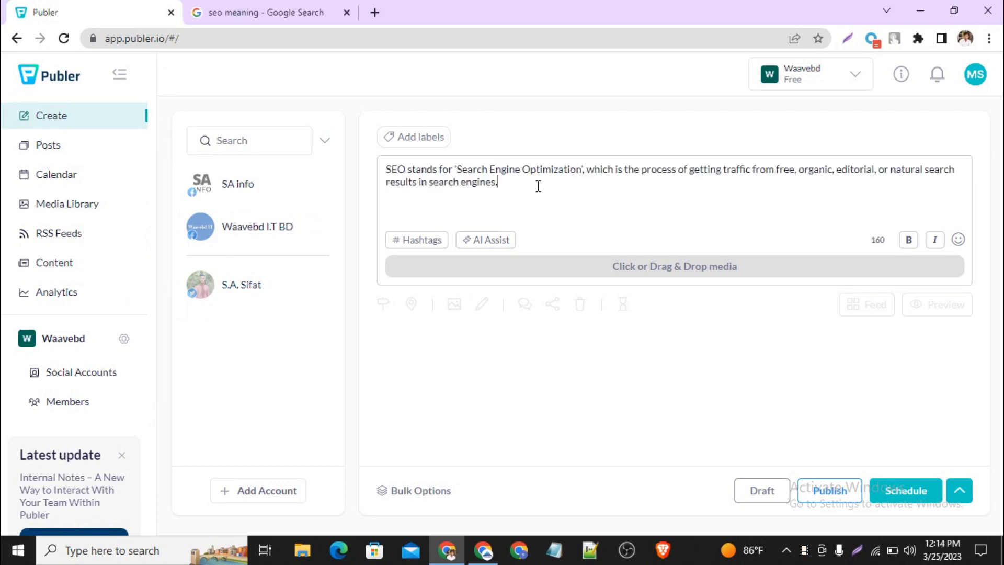
key("ctrl+a")
left_click(488, 226)
Step: Append the suggested hashtag #seo to the end of the post text
left_click(425, 249)
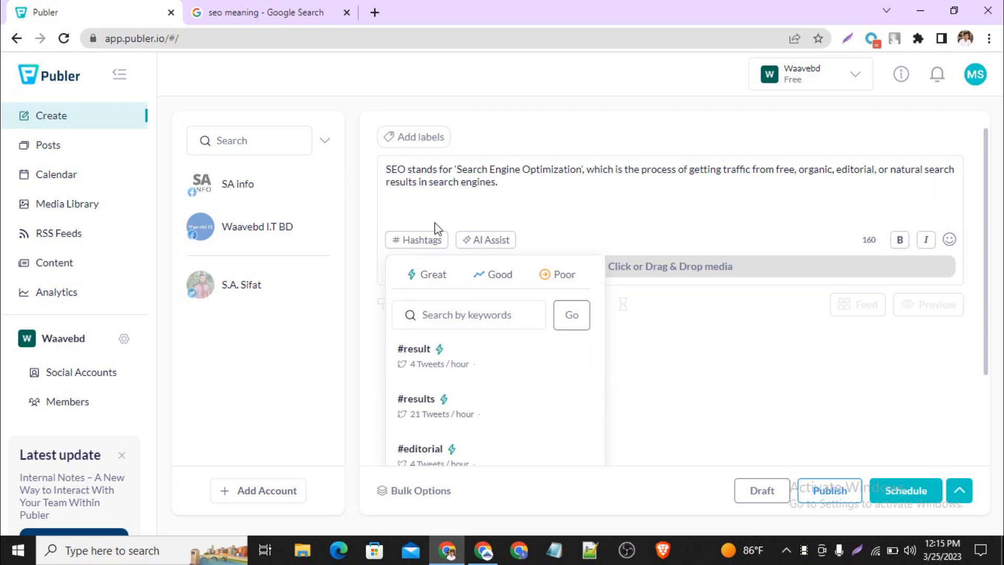
left_click(451, 313)
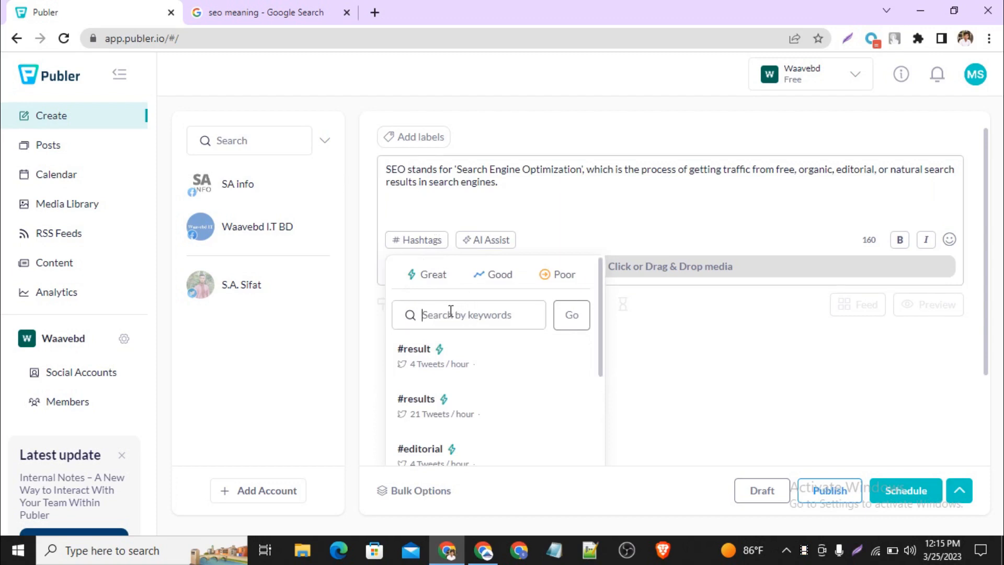
type("seo")
scroll(466, 365, "down", 5)
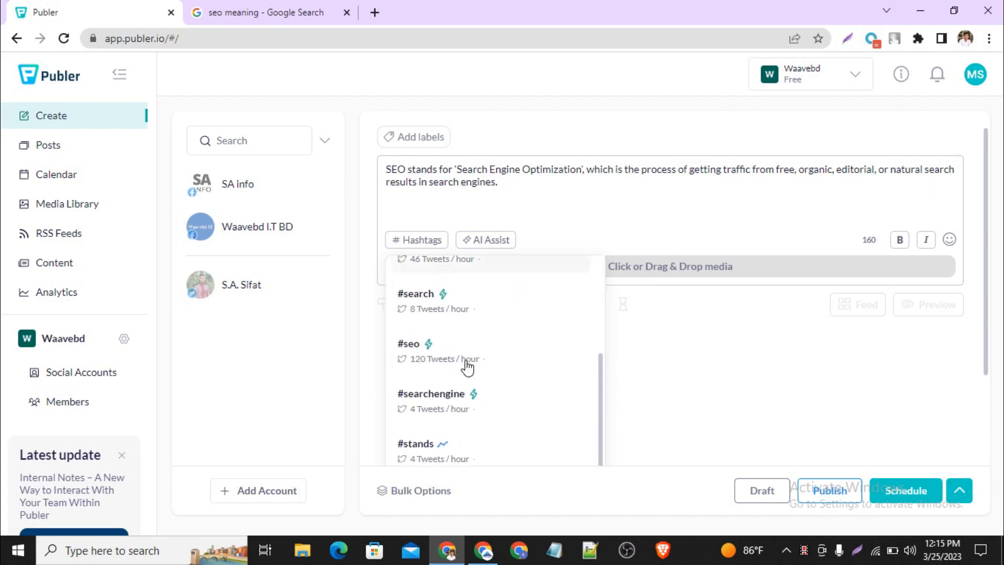
left_click(415, 359)
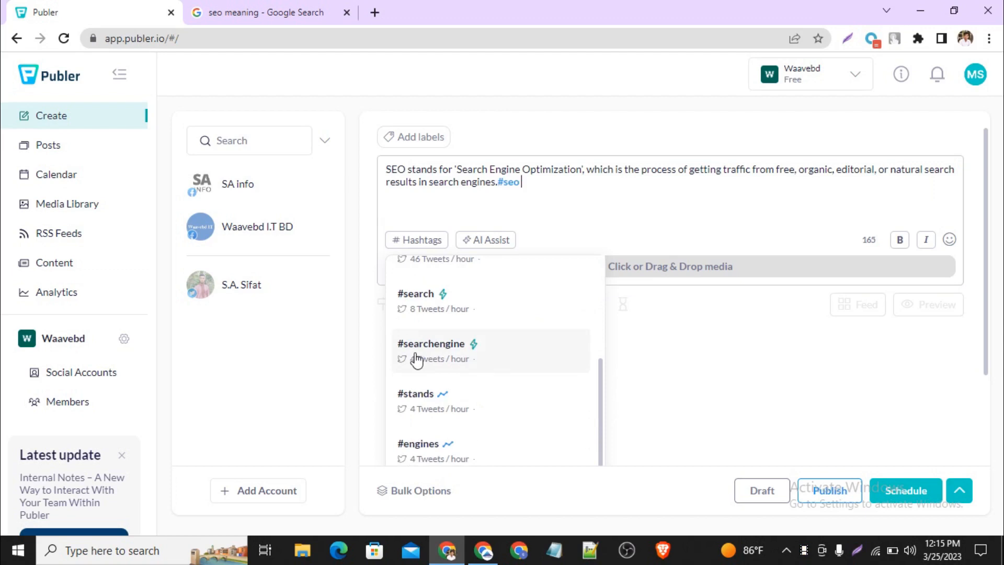
left_click(537, 196)
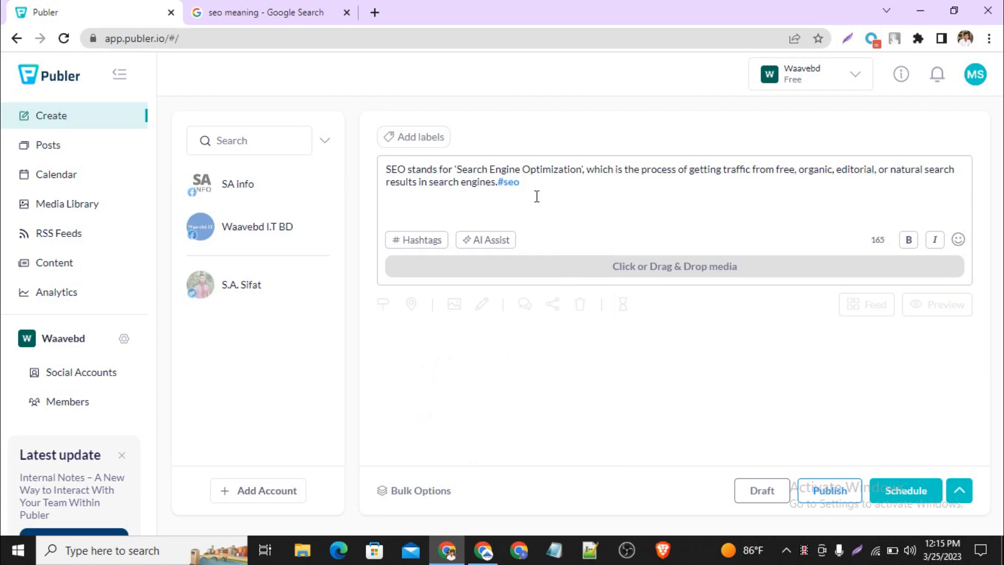
Step: Search Google Images for "seo" in a new browser tab and copy the Naukri.com picture with yellow letters and a magnifying glass
left_click(374, 12)
left_click(379, 34)
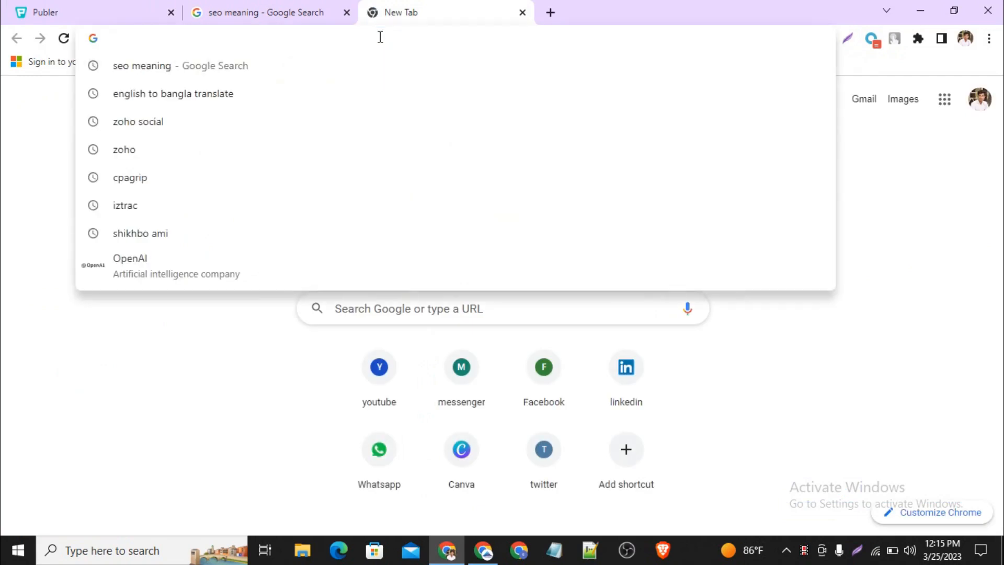
type("seo")
key("Return")
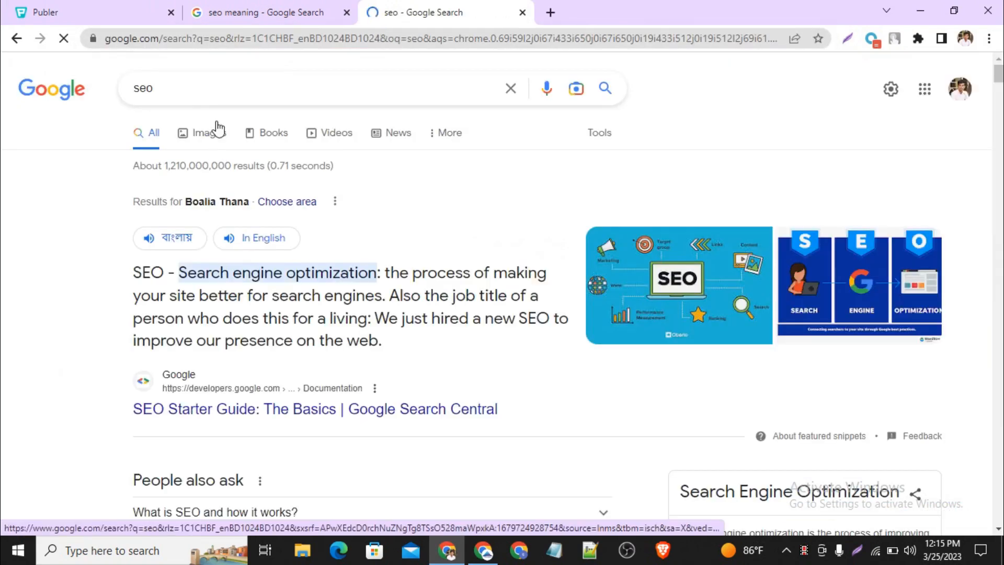
left_click(212, 134)
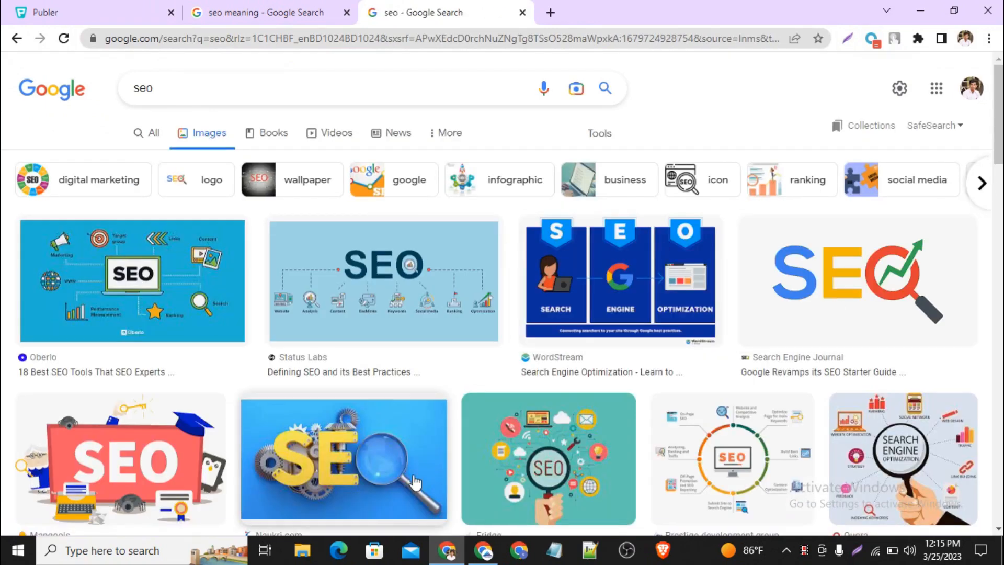
left_click(361, 507)
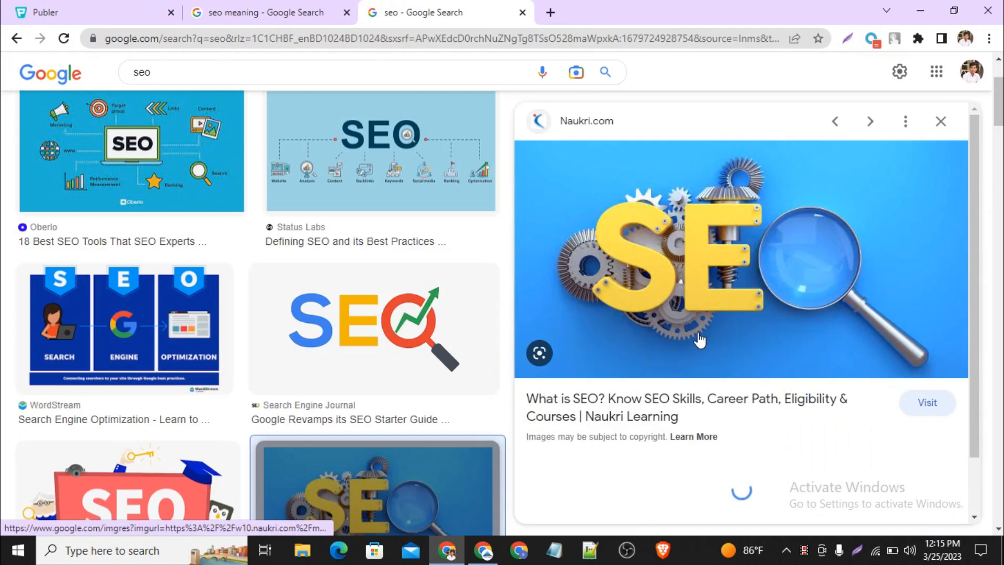
right_click(725, 235)
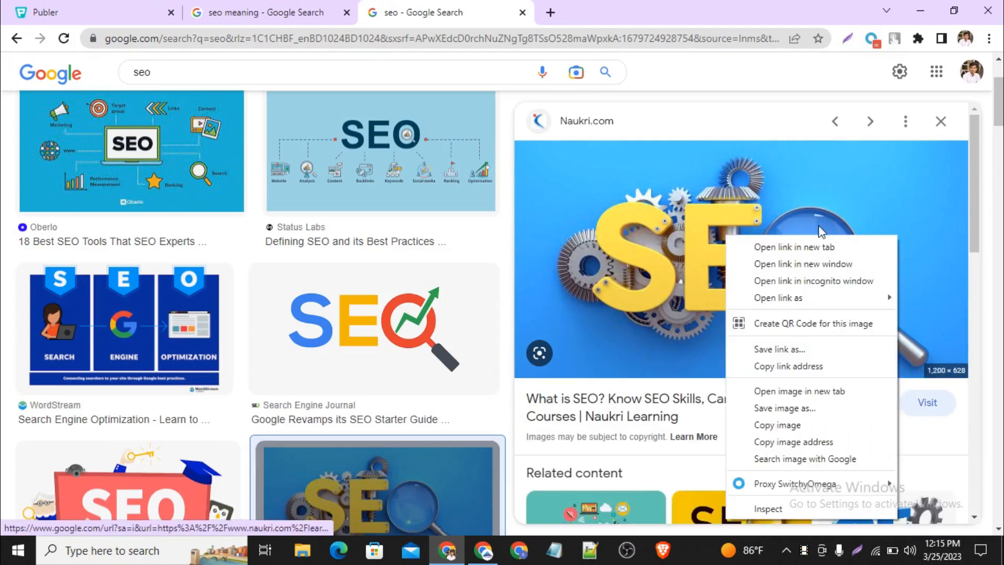
left_click(787, 426)
Step: Return to the Publer post and attach the copied SEO picture below its text
left_click(43, 11)
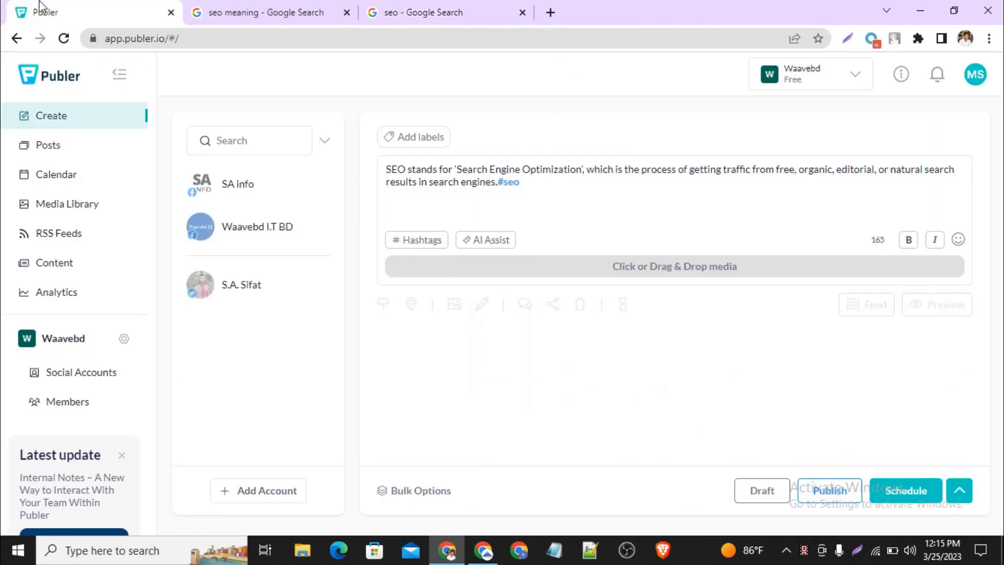
left_click(469, 215)
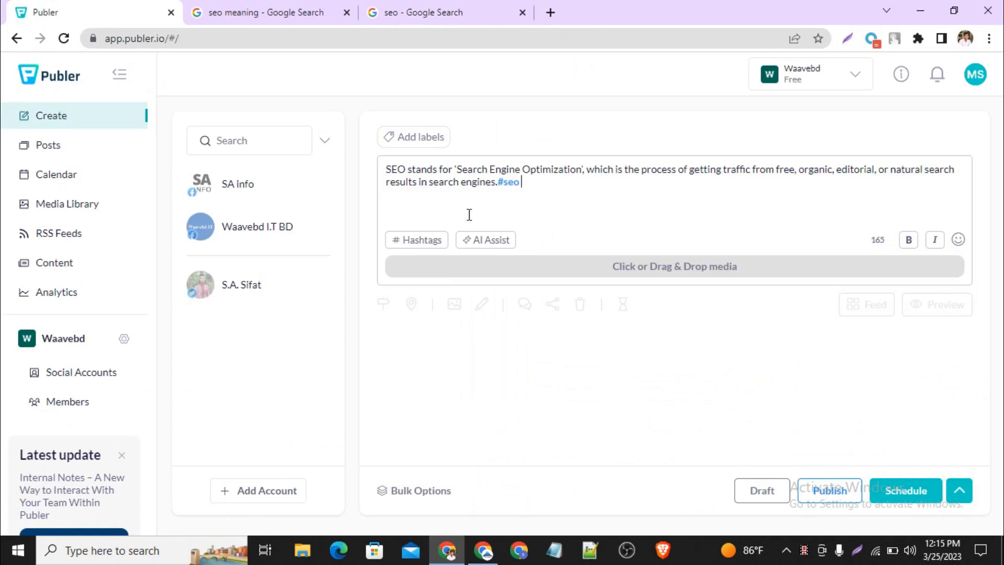
key("ctrl+v")
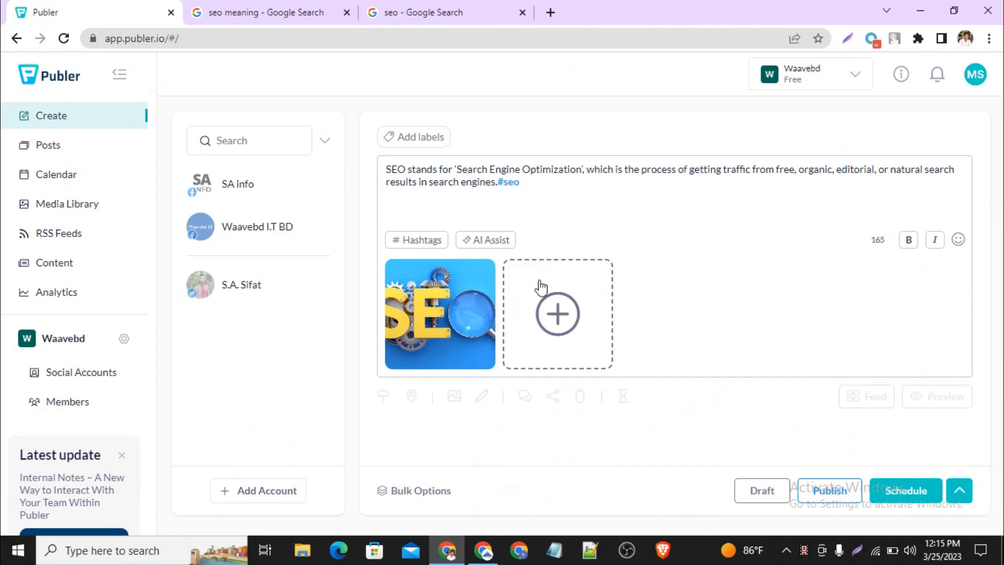
mouse_move(473, 306)
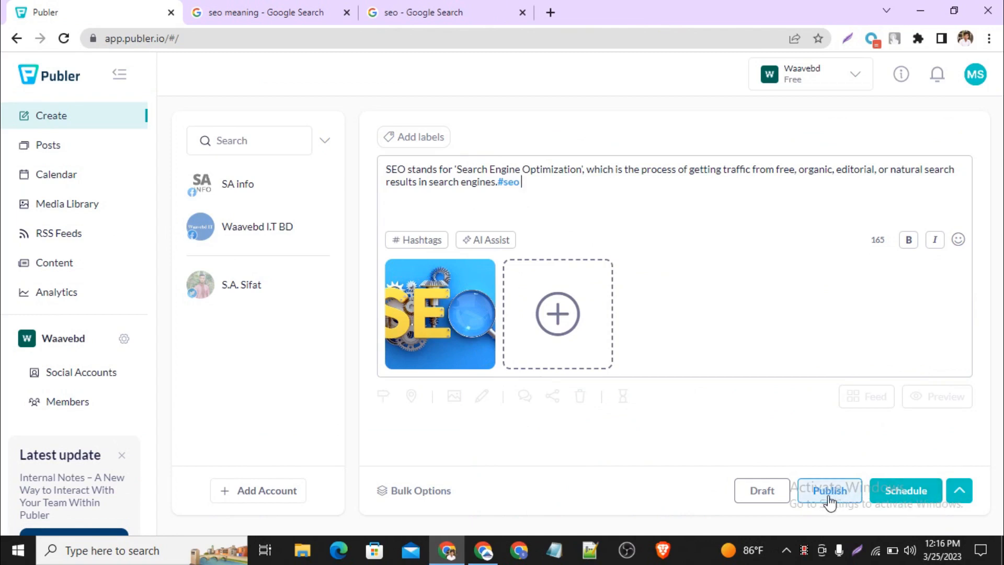
Step: Select the SA info Facebook Page and the connected Twitter account as the destinations for the post
left_click(897, 493)
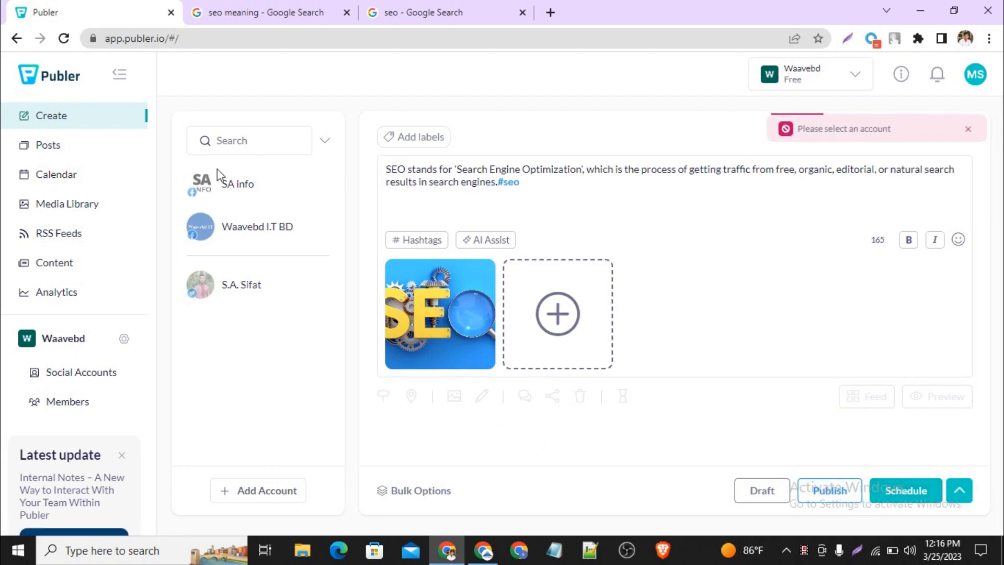
left_click(224, 183)
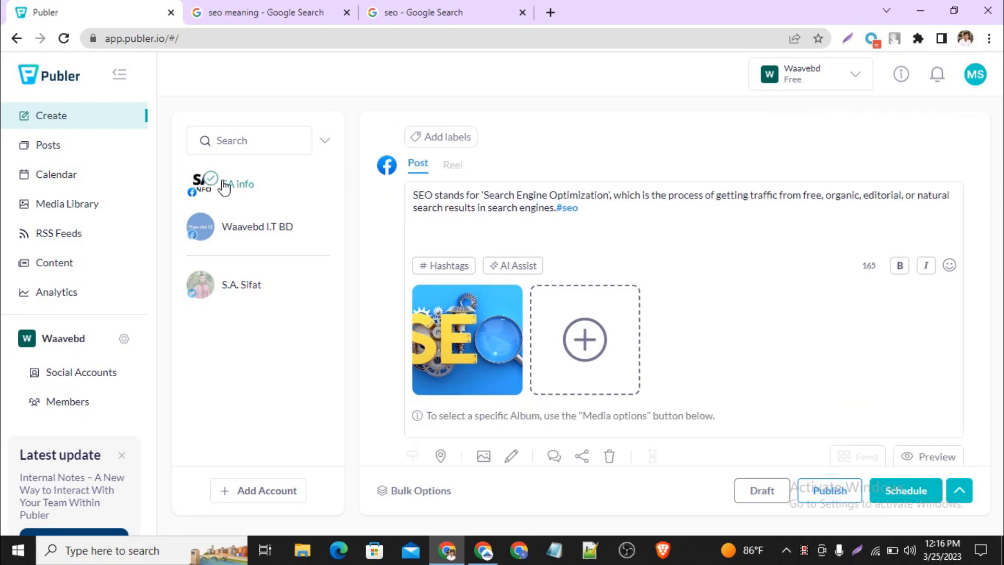
left_click(230, 227)
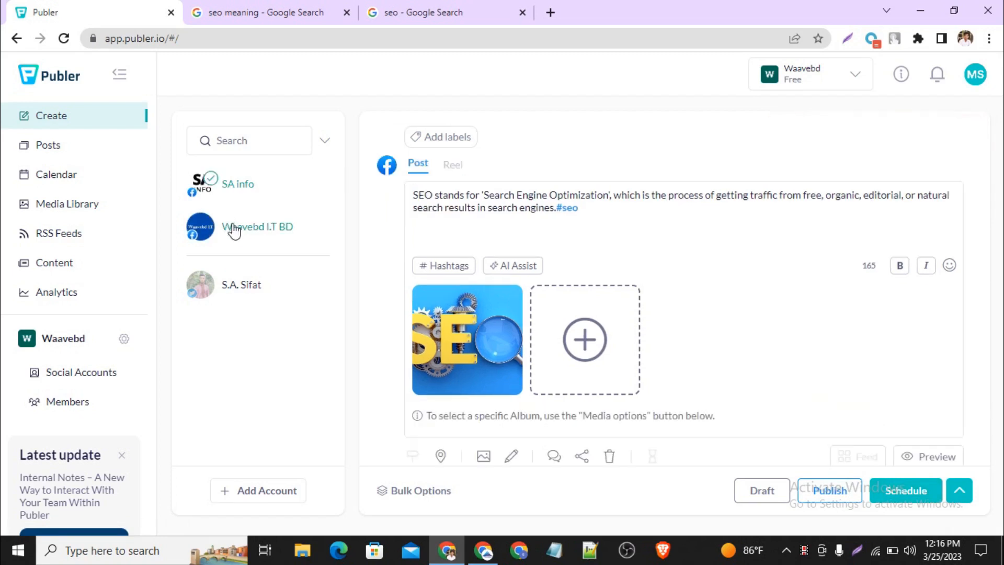
left_click(241, 299)
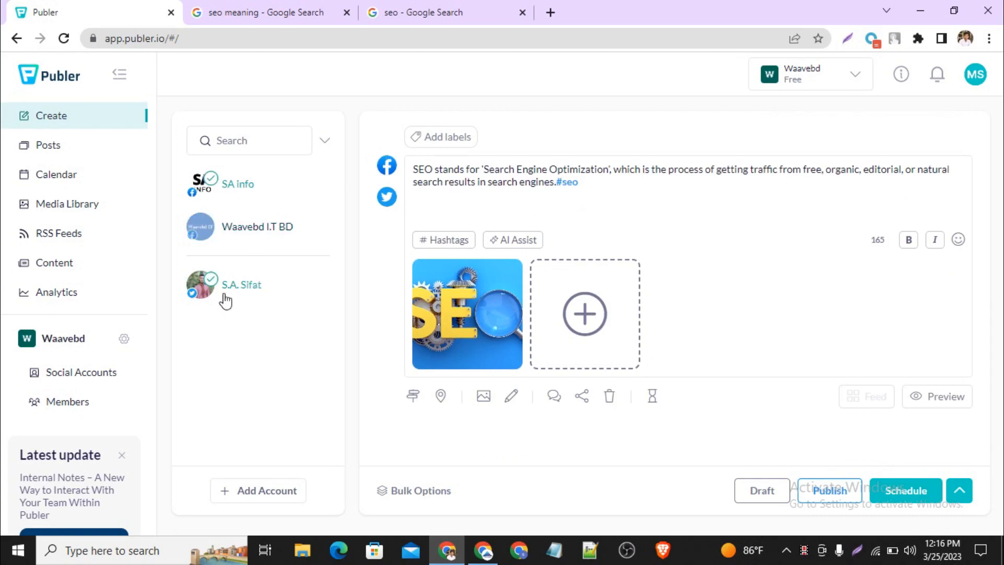
left_click(201, 226)
Step: Examine the post scheduling calendar from March through June 2023 and close it without scheduling
left_click(889, 499)
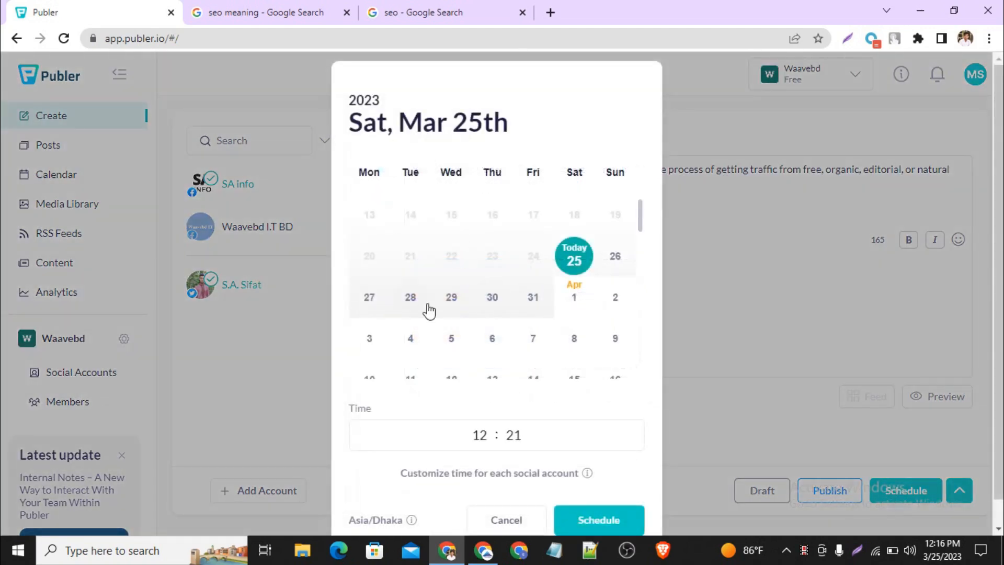
scroll(428, 303, "down", 2)
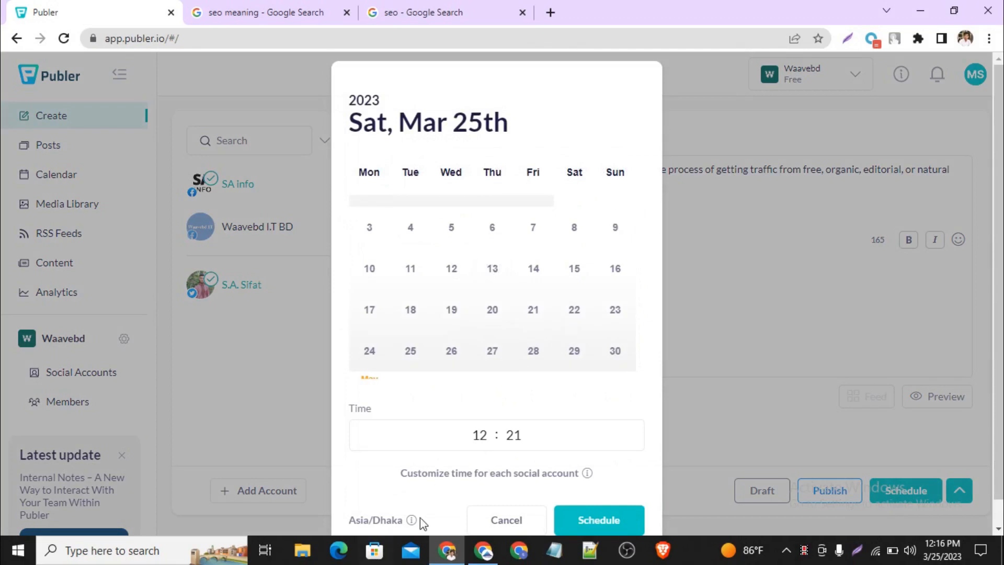
scroll(469, 291, "down", 3)
scroll(469, 292, "down", 1)
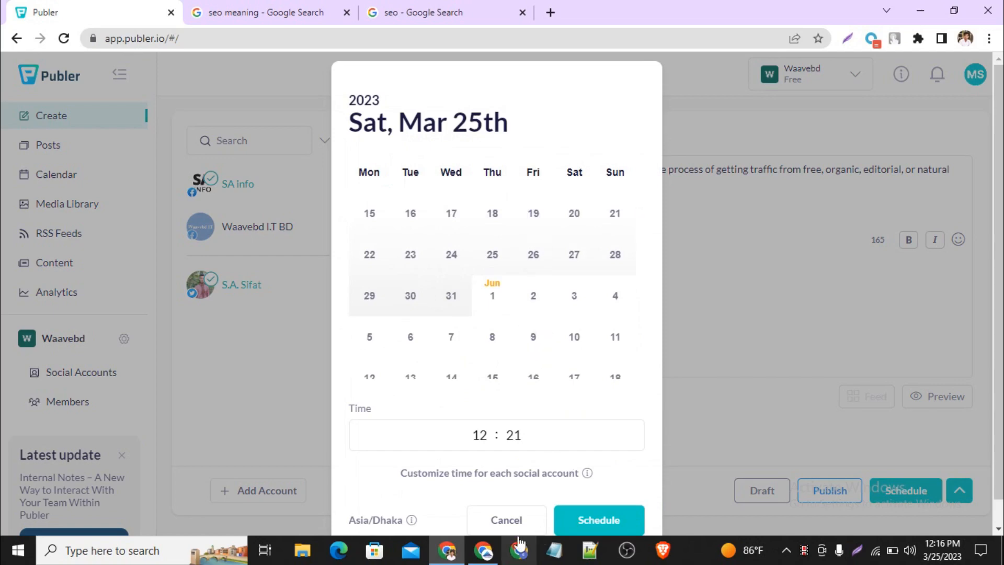
left_click(510, 521)
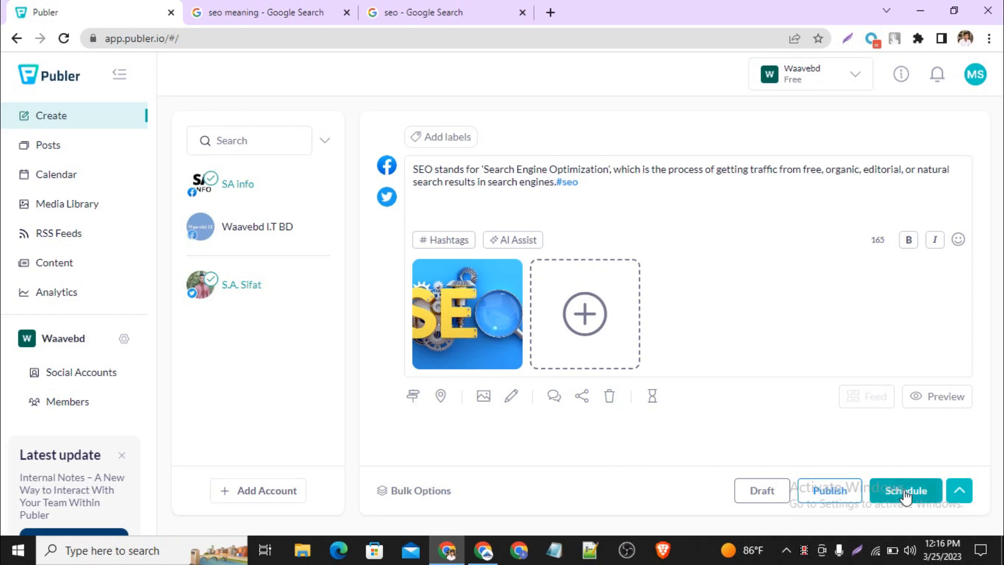
Step: Publish the post immediately to the selected accounts
left_click(843, 493)
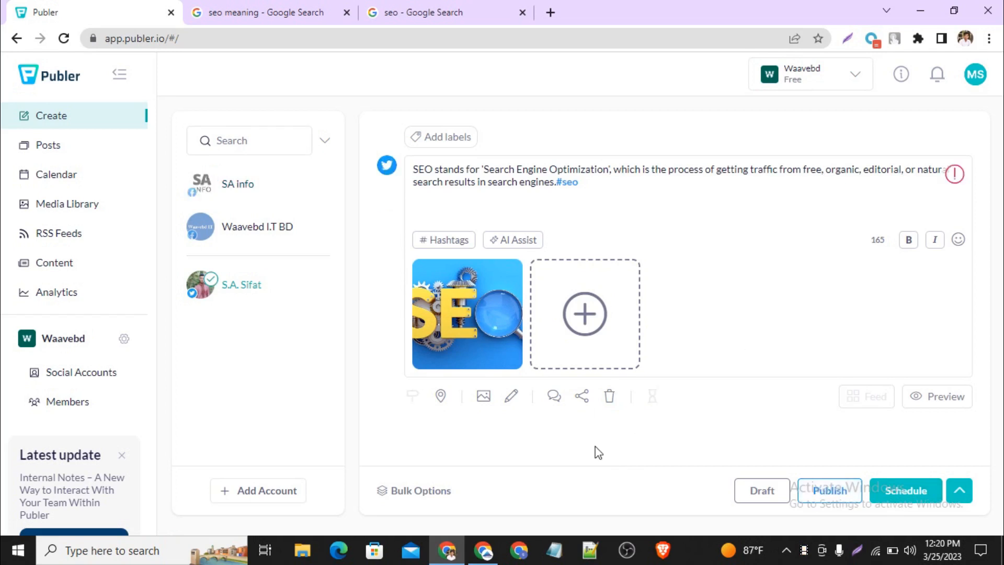
Step: Switch to the other Chrome window and open Facebook in a new browser tab
left_click(485, 551)
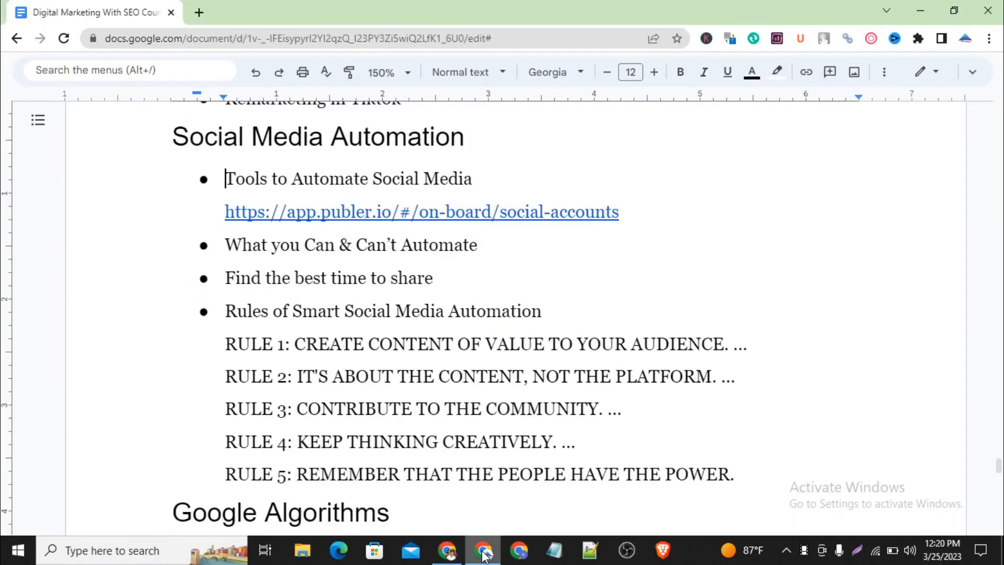
left_click(196, 12)
left_click(229, 38)
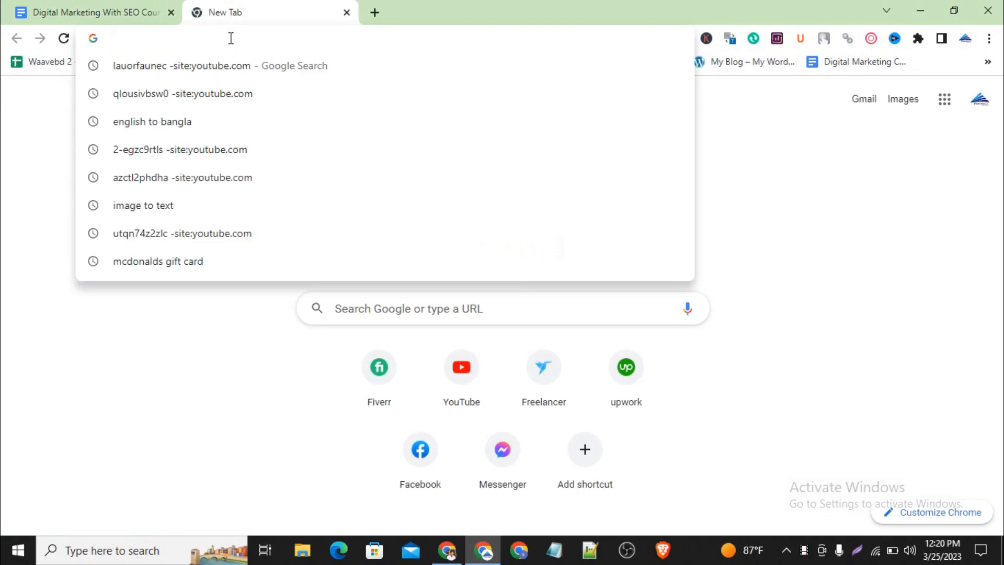
type("f")
key("Return")
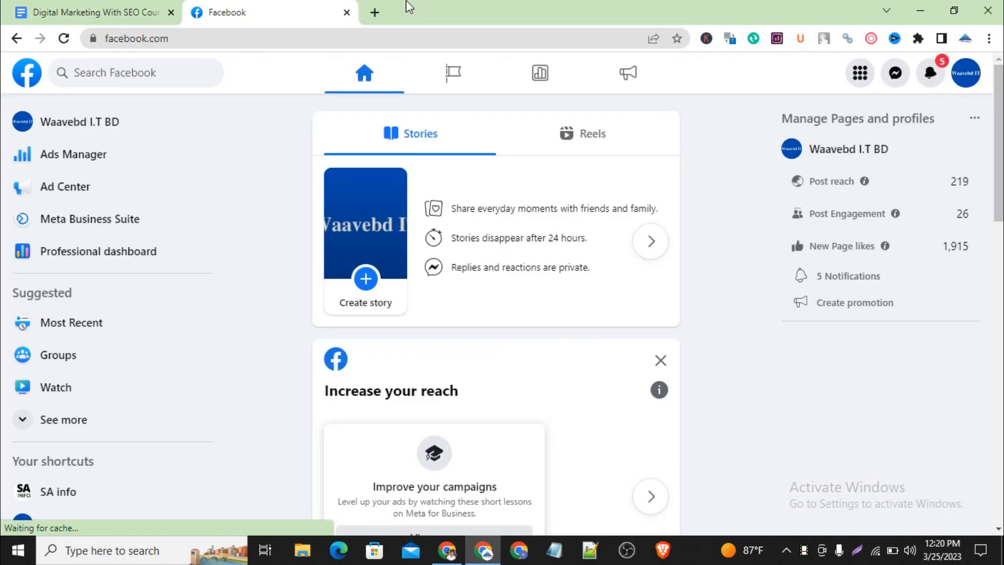
Step: Open twitter.com in another new browser tab and go to the signed-in account's own profile
left_click(374, 12)
left_click(385, 32)
type("t")
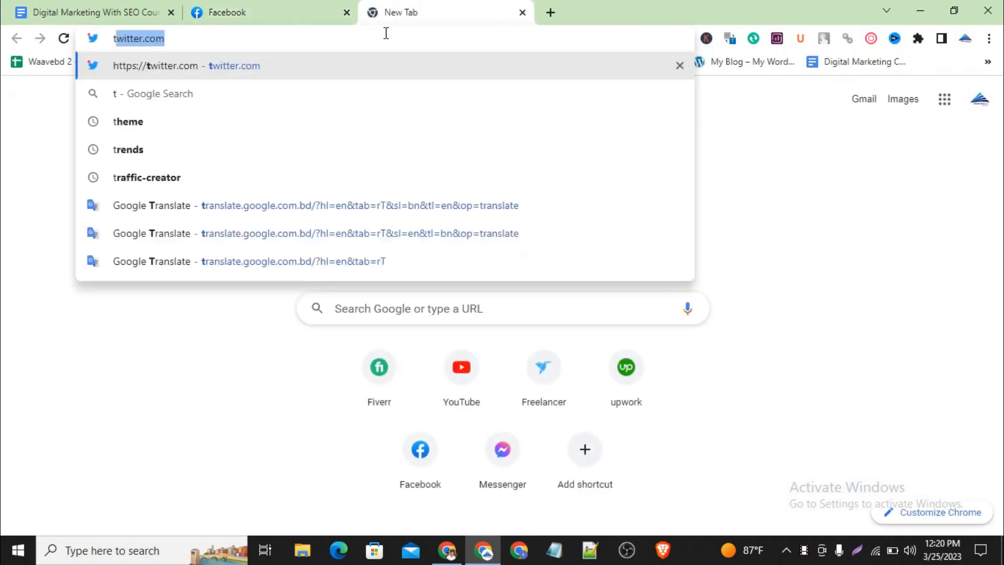
key("Return")
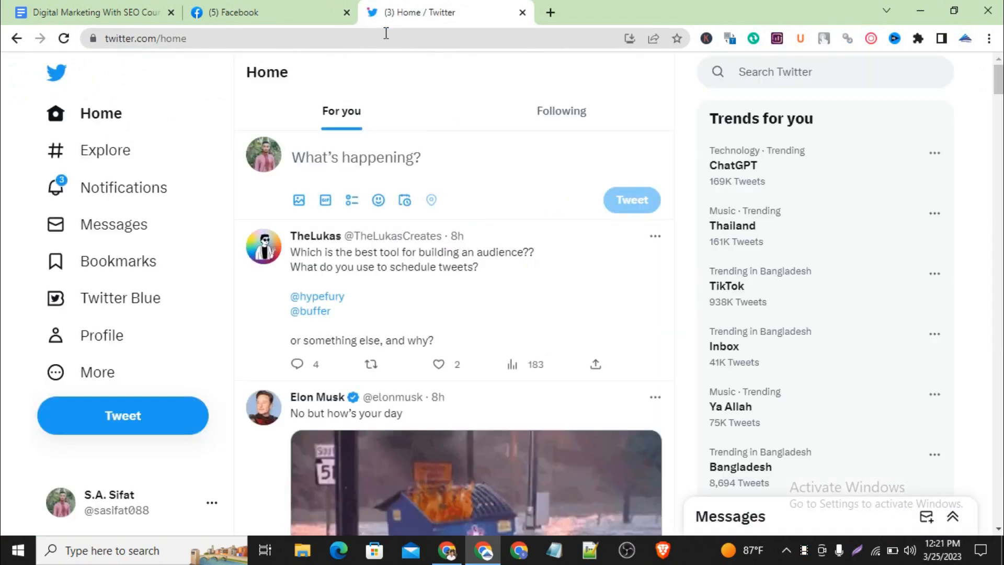
left_click(262, 155)
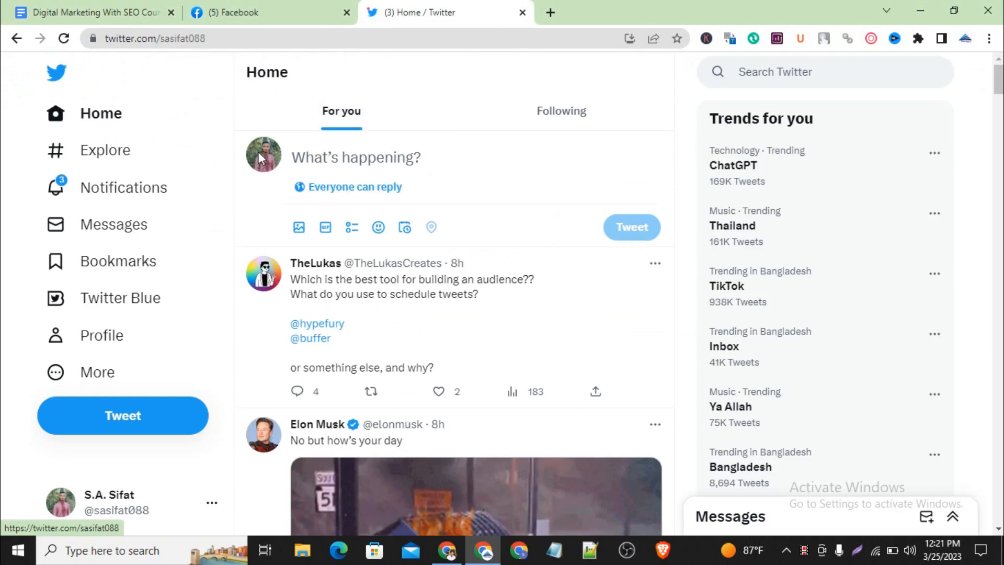
Step: Go back to Facebook and open the Waavebd I.T BD Page from the home feed
left_click(270, 8)
scroll(444, 271, "down", 2)
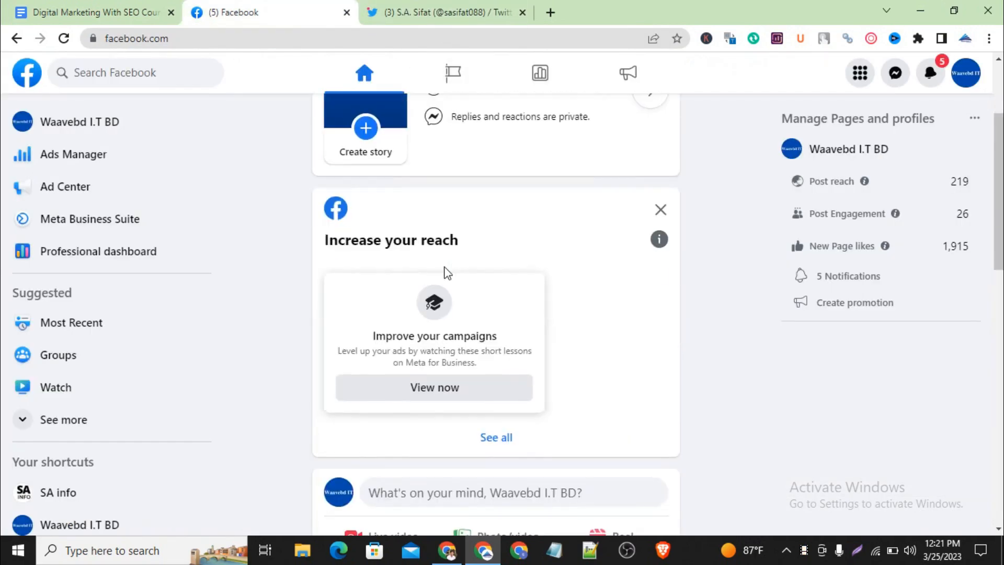
scroll(481, 251, "up", 3)
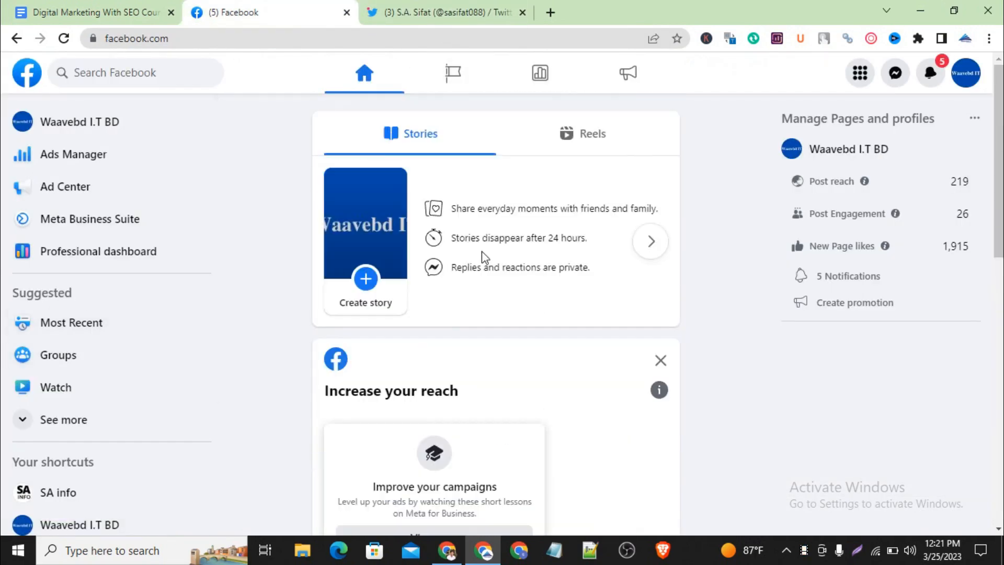
left_click(119, 128)
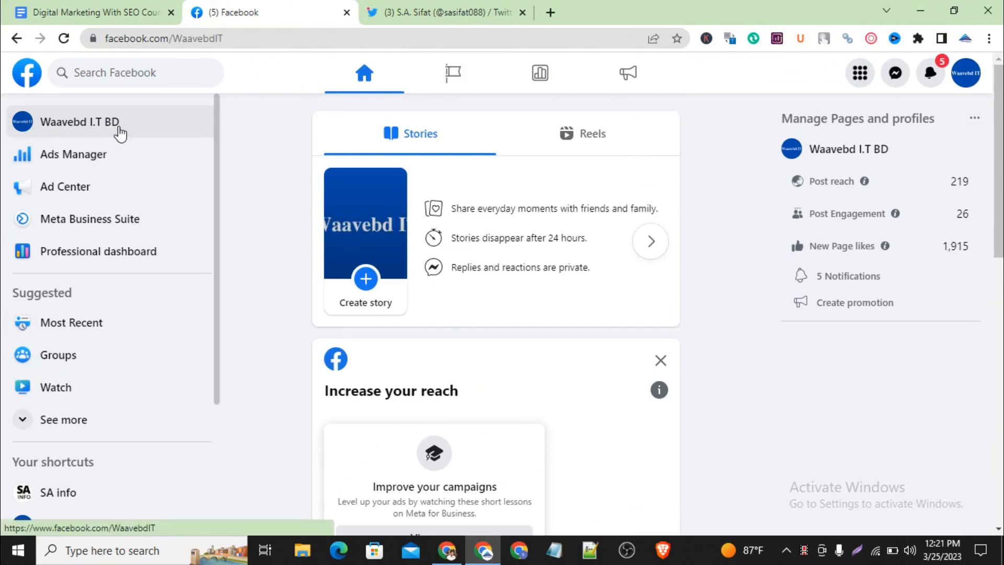
Step: Find the published SEO post on the Facebook Page, frame it with a screenshot selection about 519x398 px, and dismiss the capture
scroll(464, 298, "down", 3)
scroll(463, 298, "up", 1)
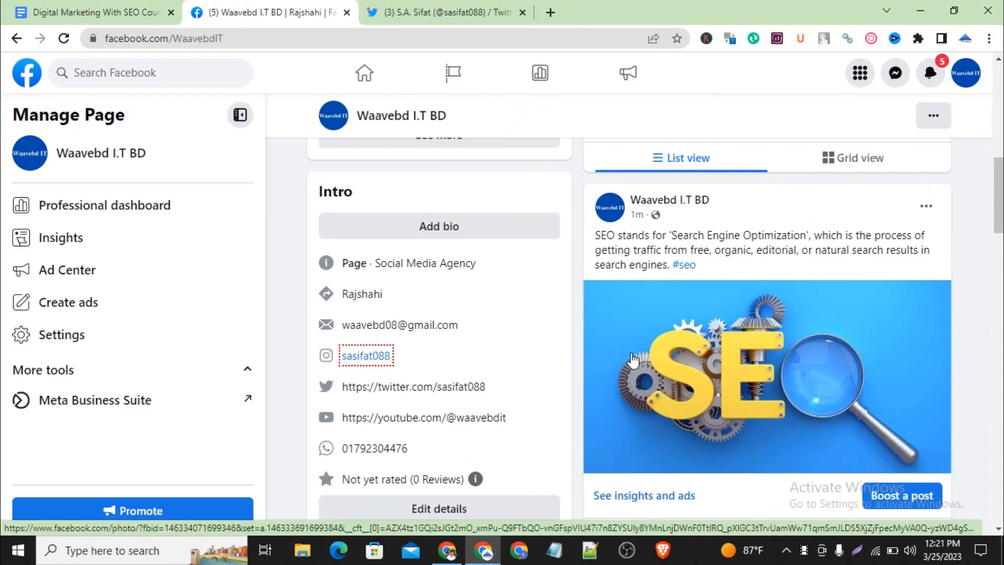
key("Print")
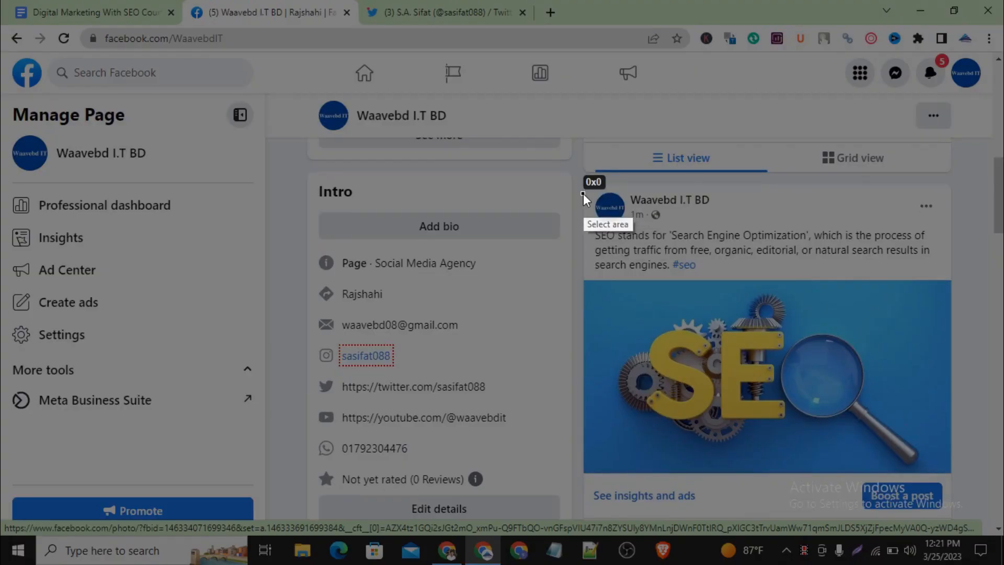
left_click_drag(584, 193, 951, 484)
left_click_drag(963, 487, 965, 486)
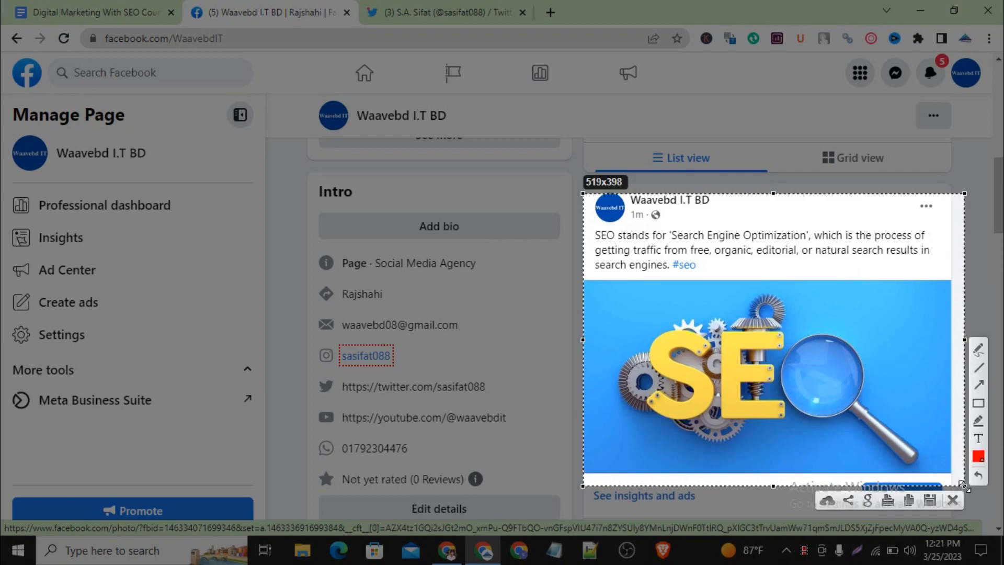
left_click(955, 500)
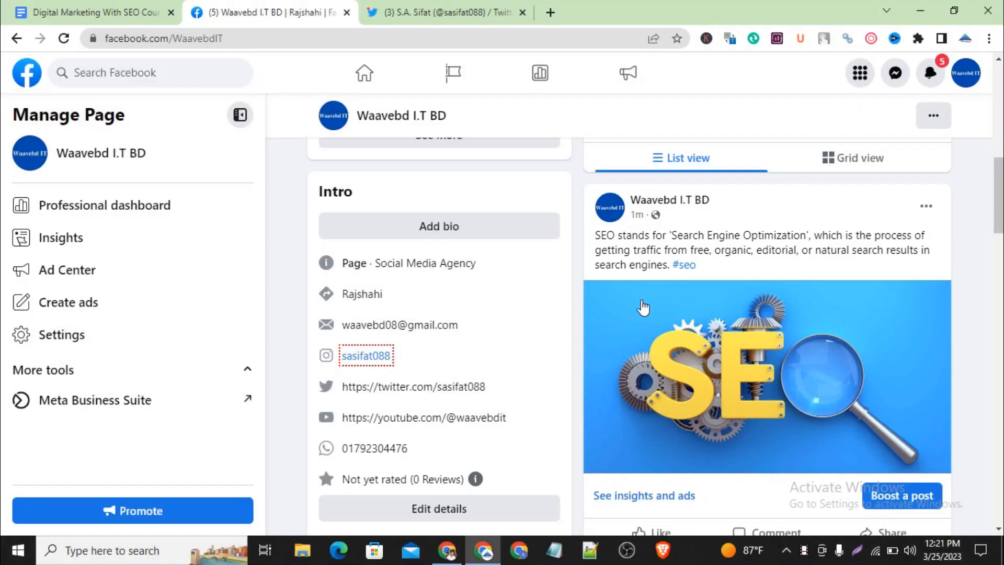
Step: Find the same SEO post on the Twitter profile, frame it with a screenshot selection about 587x382 px, and dismiss the capture
left_click(444, 12)
scroll(481, 208, "down", 5)
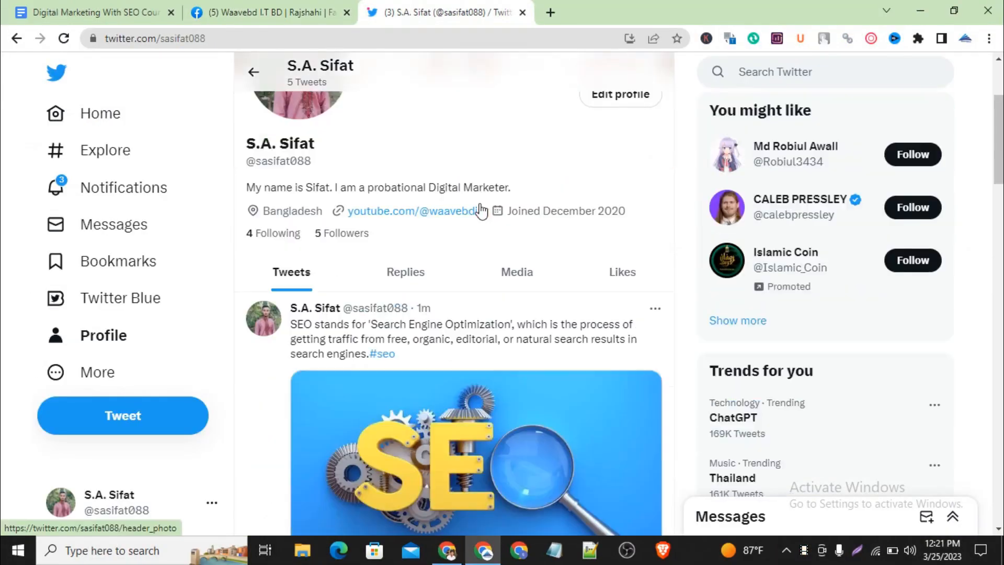
scroll(481, 209, "up", 1)
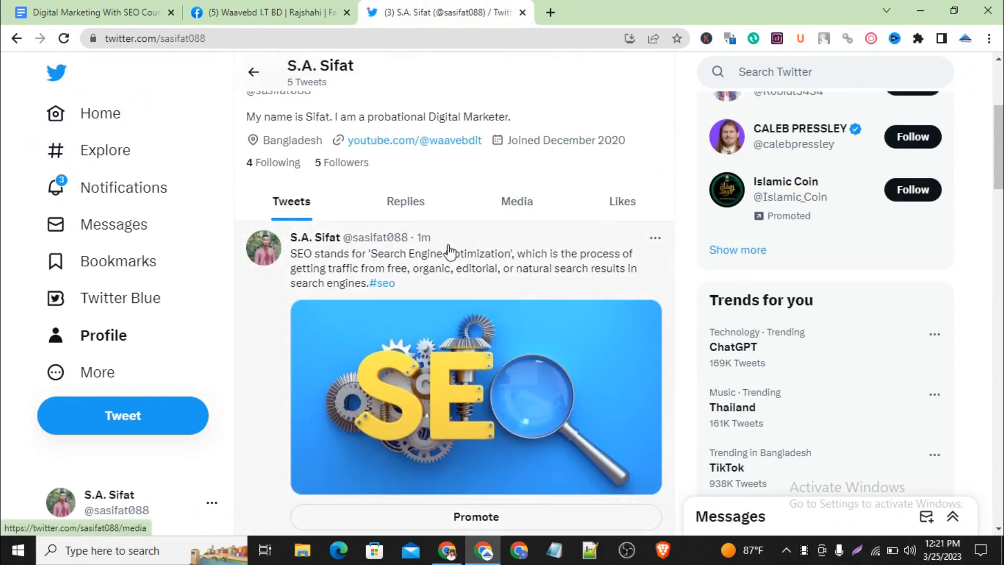
key("Print")
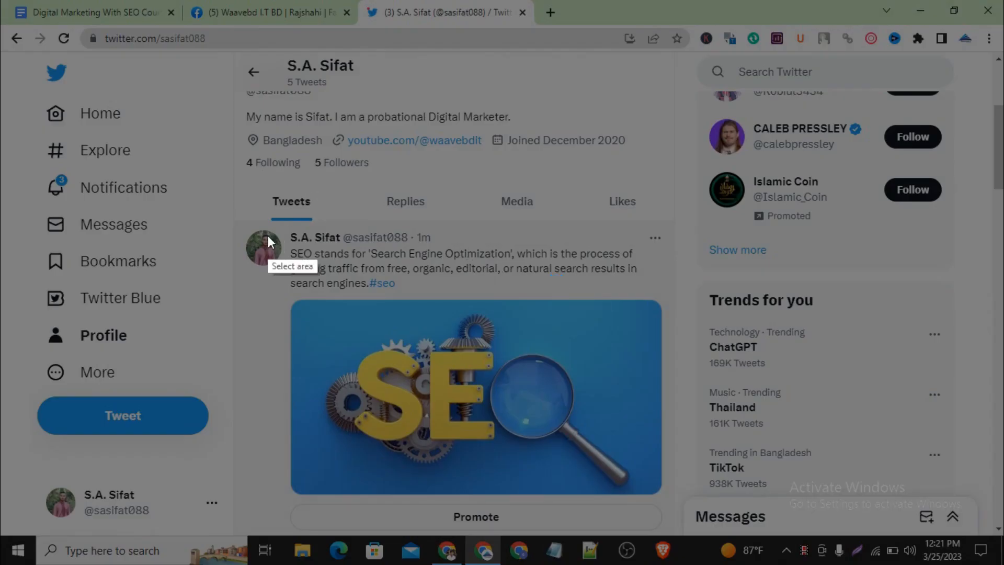
mouse_move(246, 227)
left_mouse_down()
mouse_move(525, 437)
mouse_move(684, 515)
mouse_move(678, 507)
left_mouse_up()
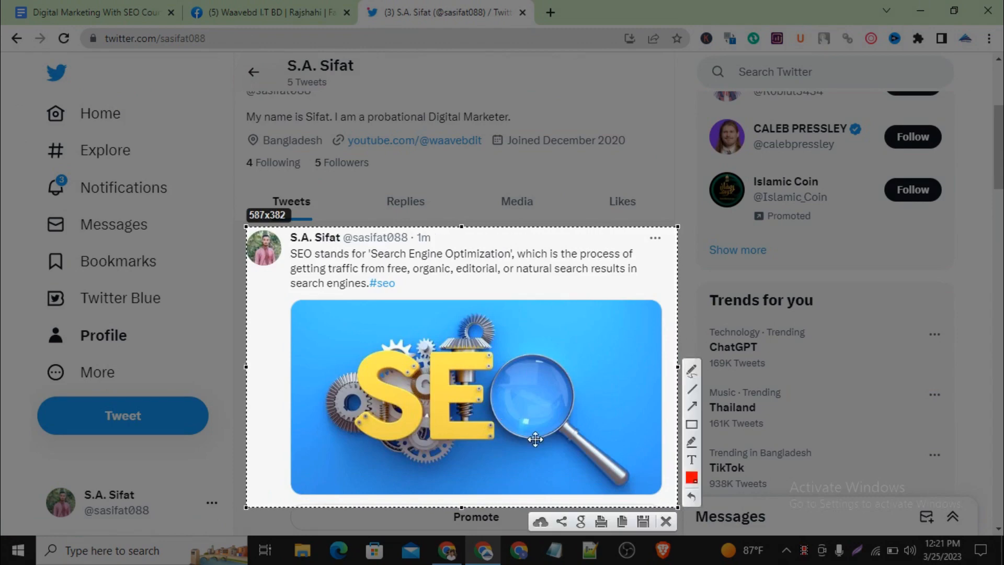
left_click(667, 521)
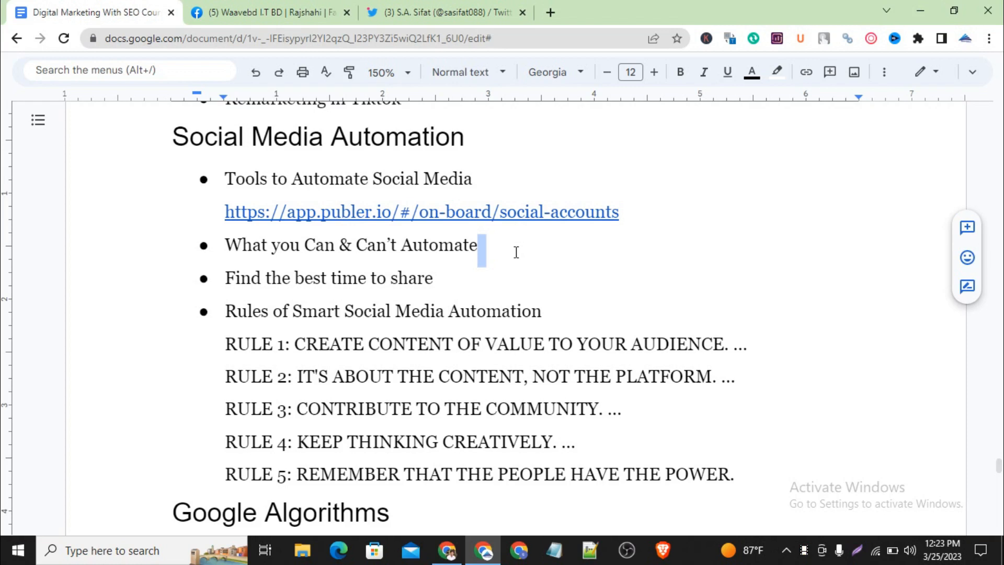
Step: In the Google Docs course outline, review the Social Media Automation bullets on what to automate, the best sharing time, and smart automation rules
left_click(516, 252)
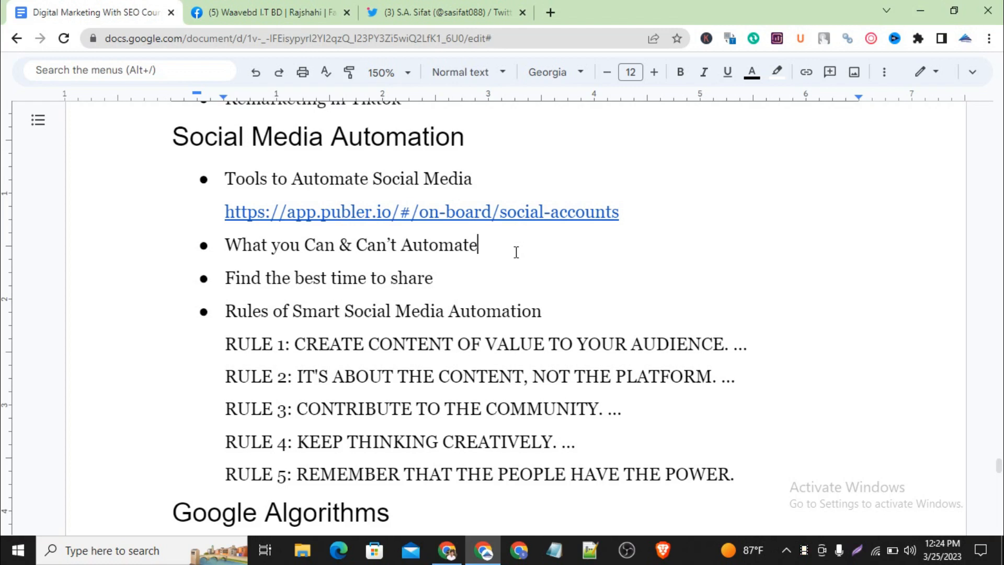
left_click(469, 279)
left_click_drag(442, 280, 230, 278)
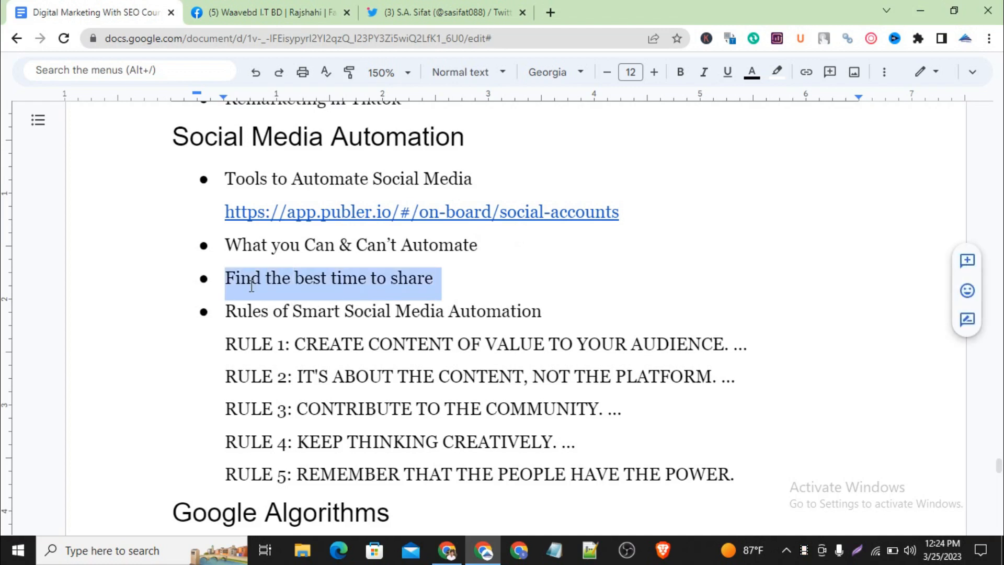
left_click(230, 277)
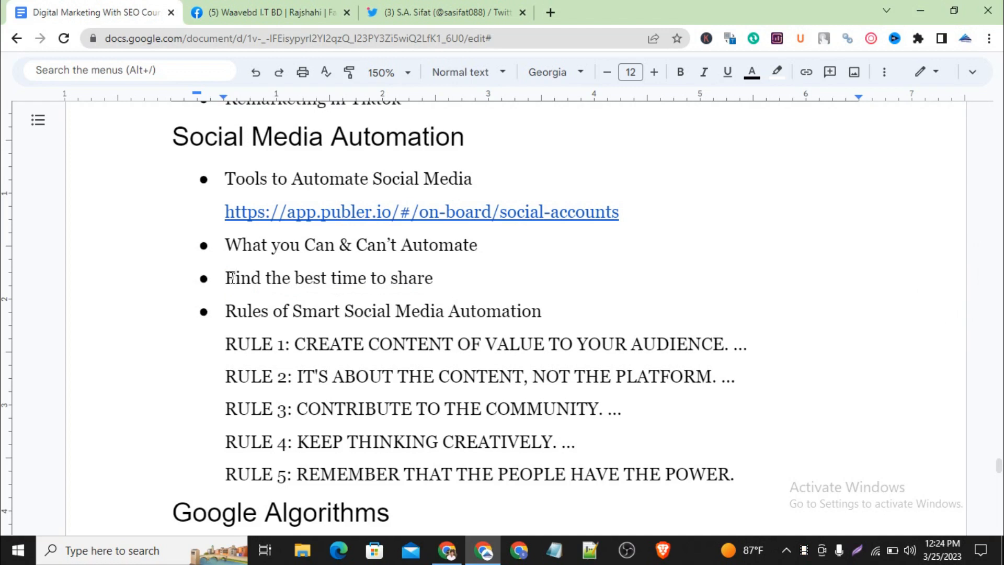
double_click(459, 288)
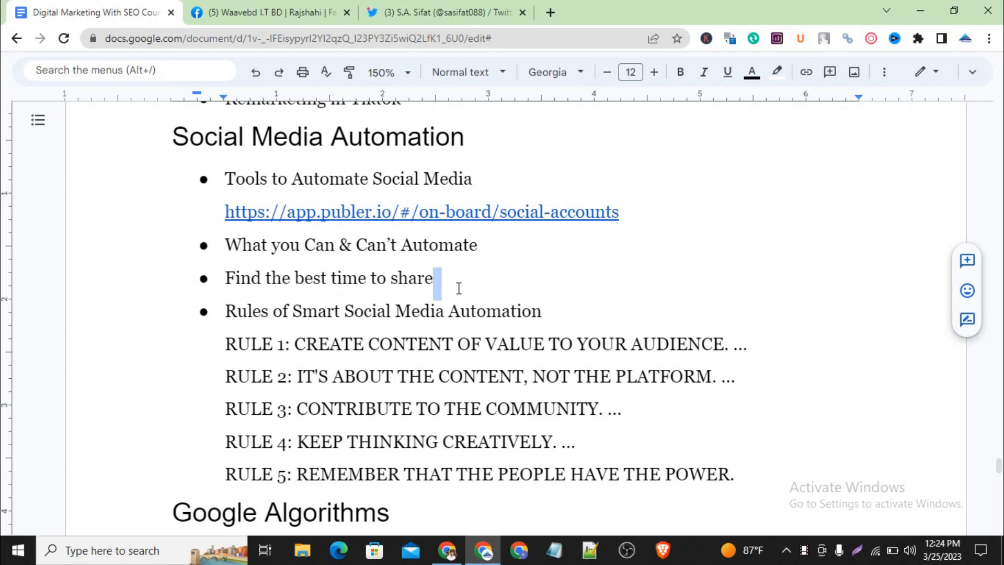
triple_click(550, 318)
double_click(550, 317)
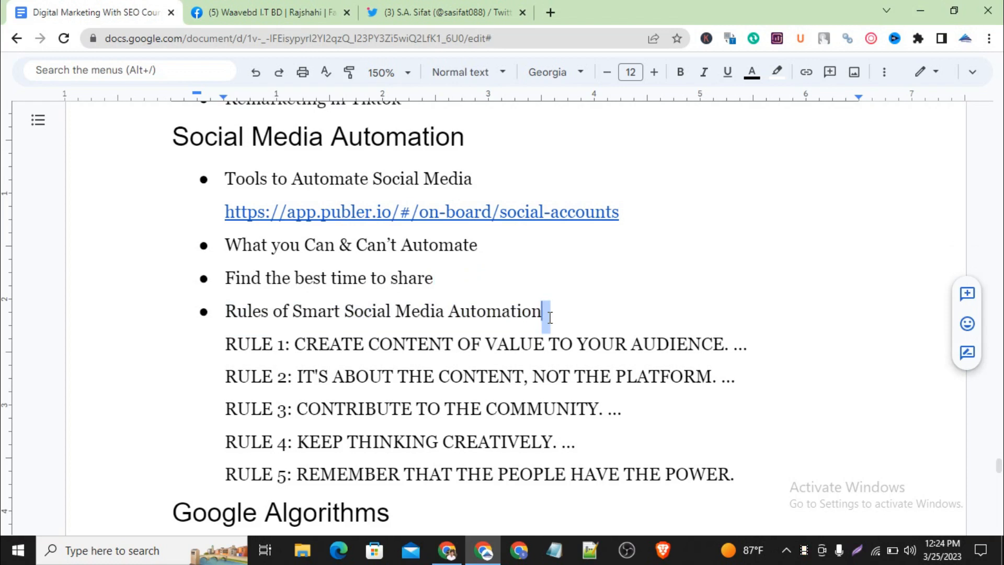
left_click(550, 318)
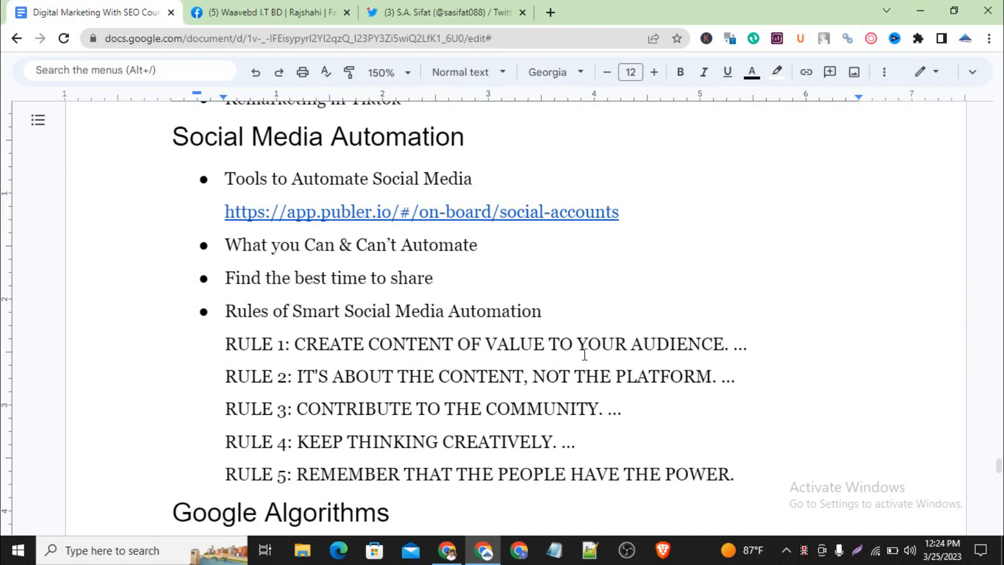
Step: Go through Rules 1 to 5 of smart social media automation, highlighting the text of Rule 3 and Rule 4
left_click(768, 348)
key("Down")
double_click(745, 379)
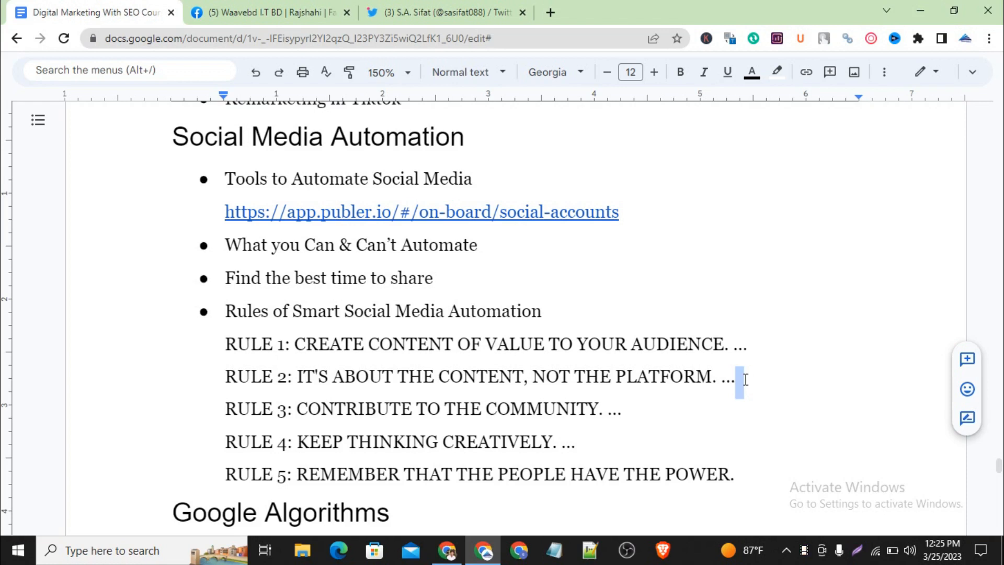
left_click(746, 379)
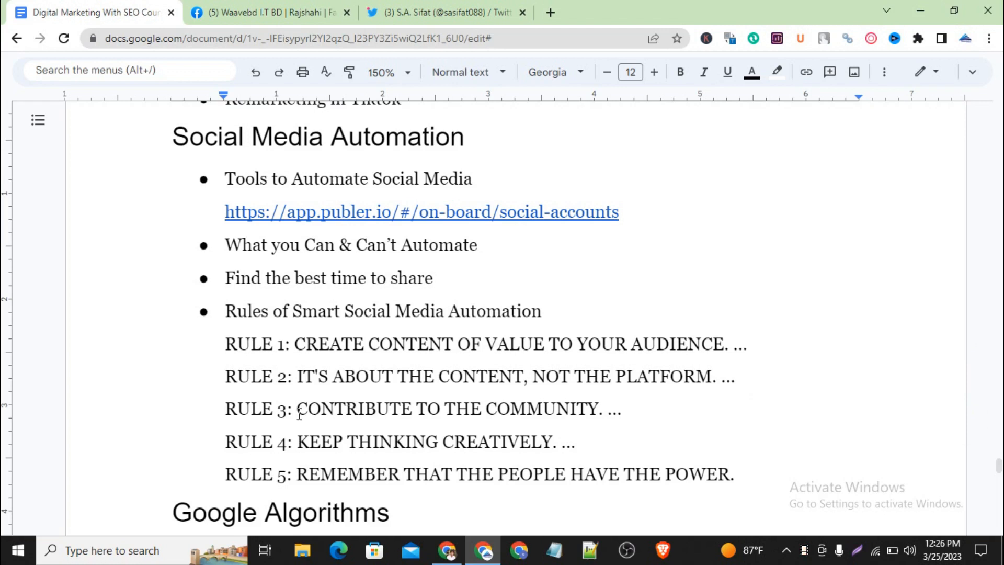
left_click_drag(297, 413, 631, 423)
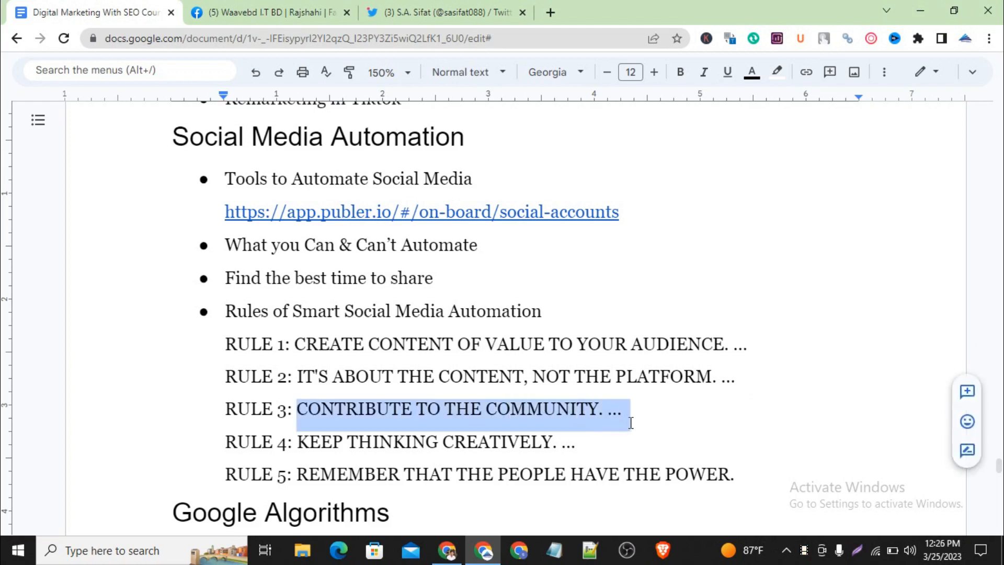
left_click(631, 423)
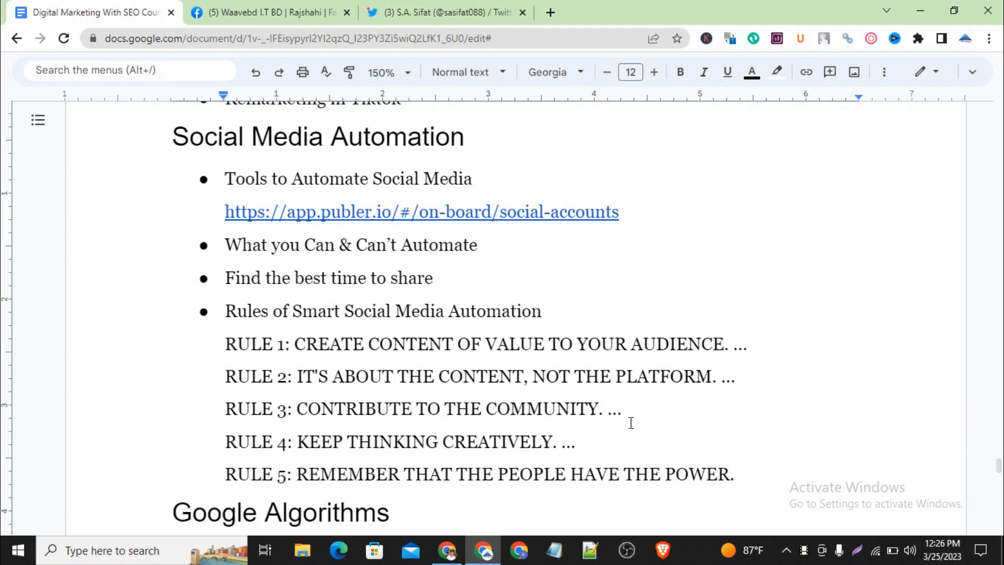
left_click(594, 442)
triple_click(594, 443)
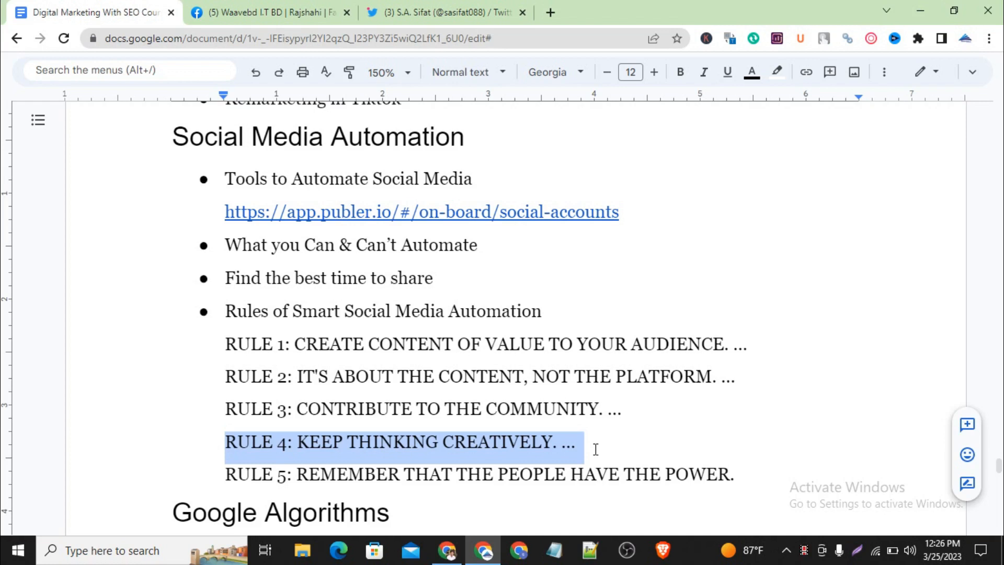
left_click(569, 475)
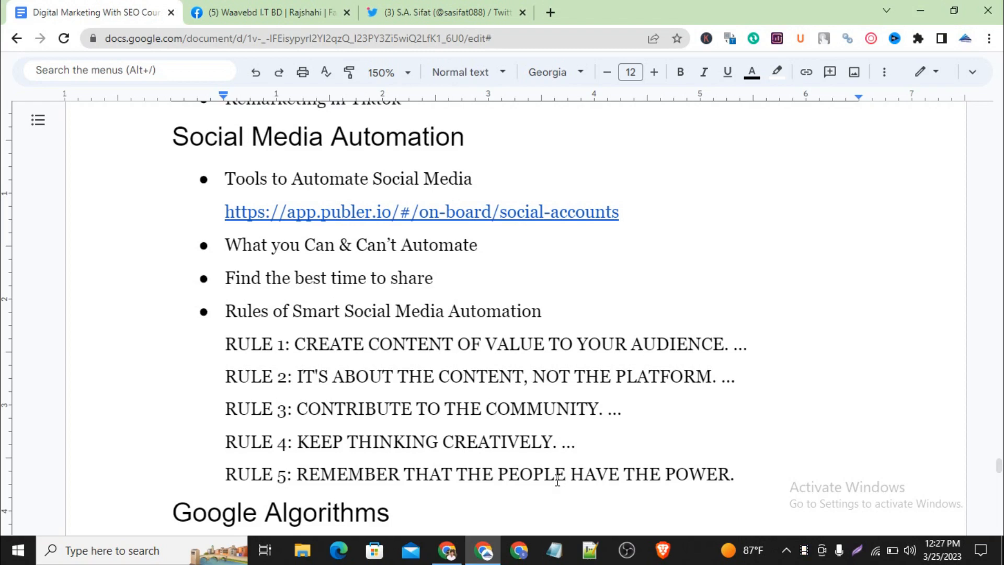
scroll(599, 438, "up", 1)
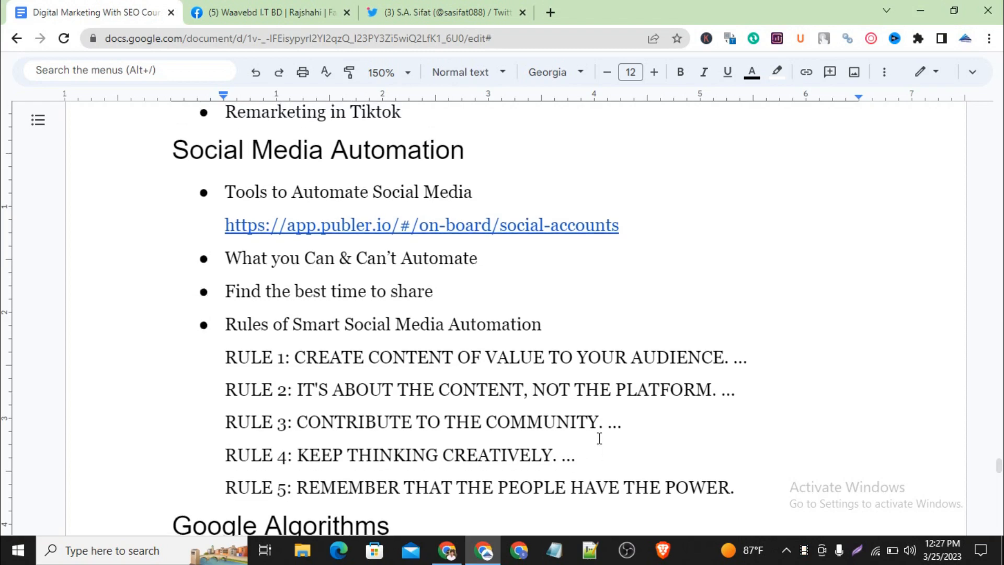
scroll(600, 438, "up", 1)
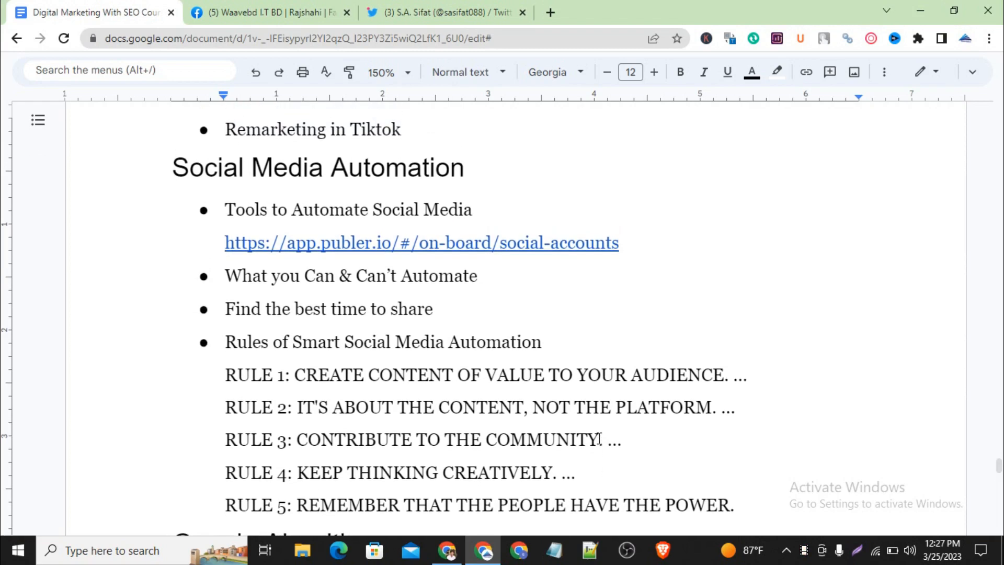